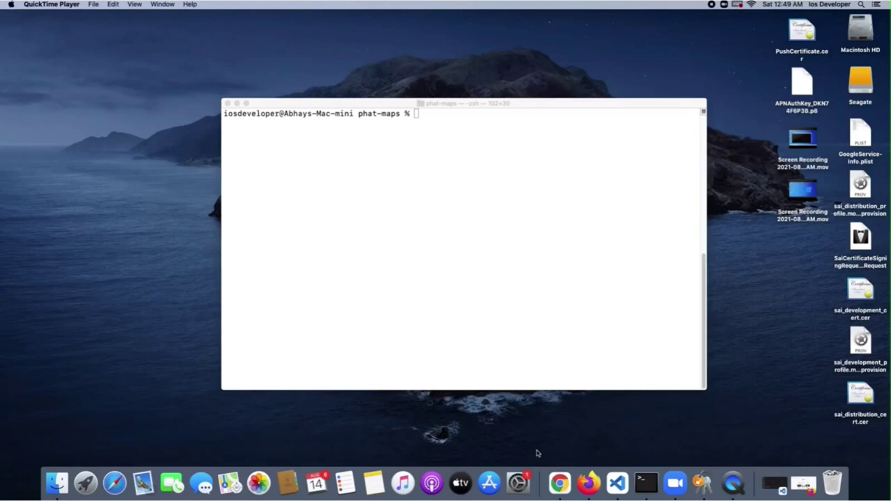
Bring the Terminal window at the phat-maps prompt to the front and nudge it up-left
left_click_drag(585, 102, 576, 101)
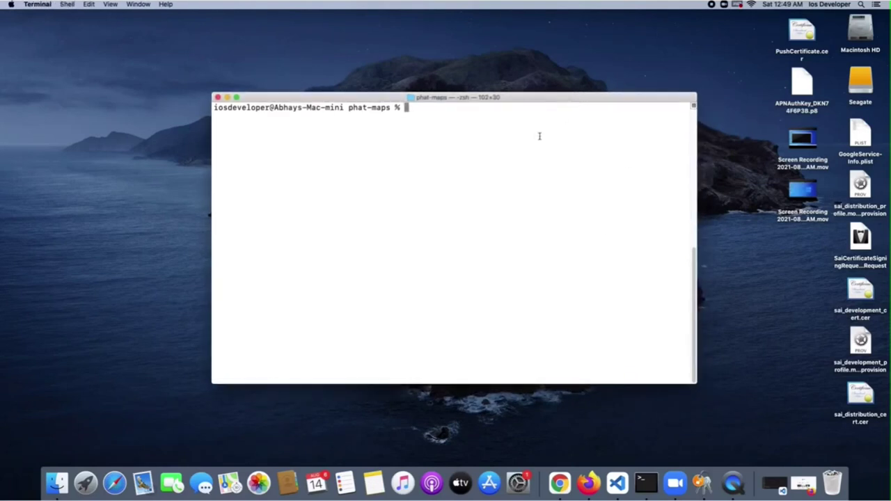
Run git pull in phat-maps and highlight the 403 password-authentication-removed error
type("git pull")
key("Return")
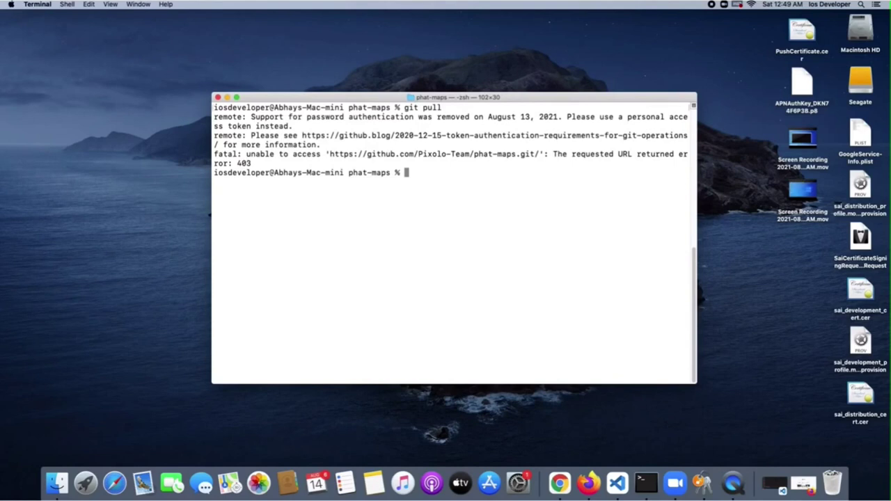
left_click_drag(275, 117, 601, 122)
left_click(548, 141)
left_click(208, 214)
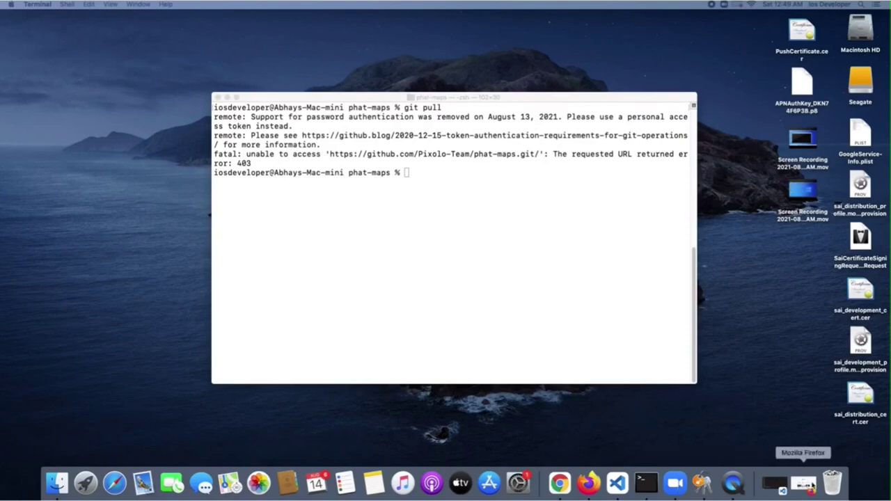
Restore Firefox, load github.com and go to Settings from the avatar menu
left_click(807, 485)
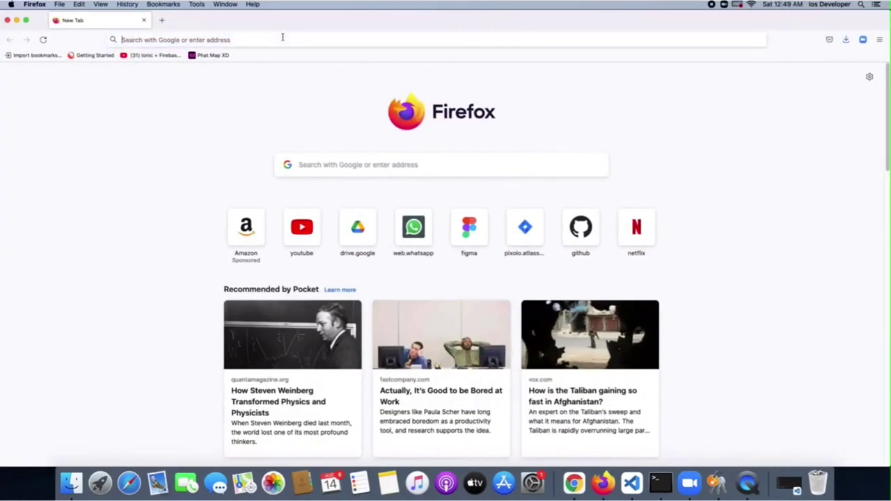
left_click(282, 38)
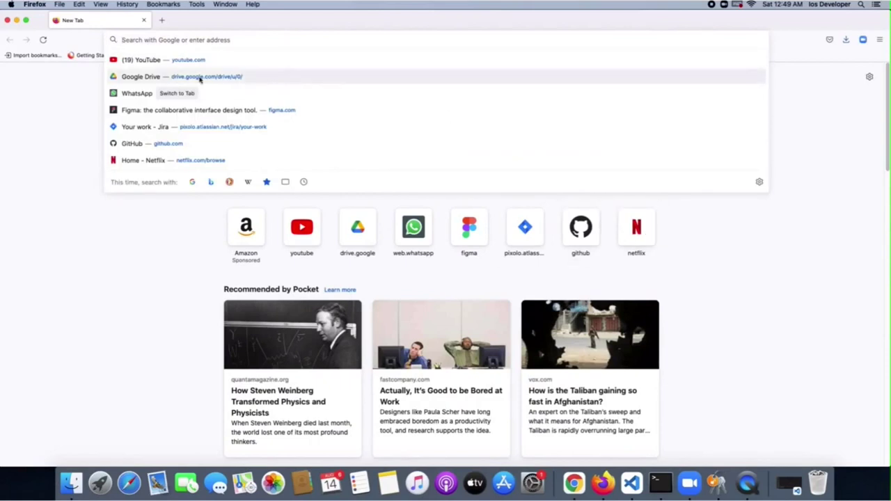
type("github.com")
key("Return")
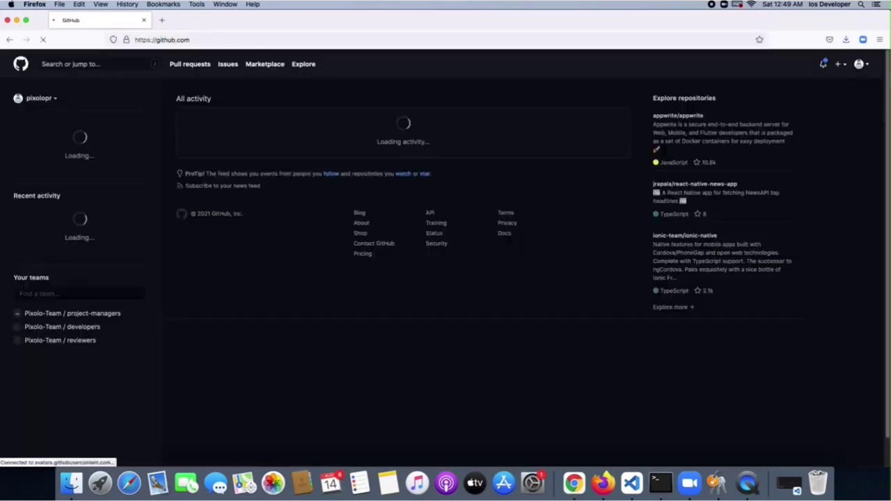
left_click(860, 65)
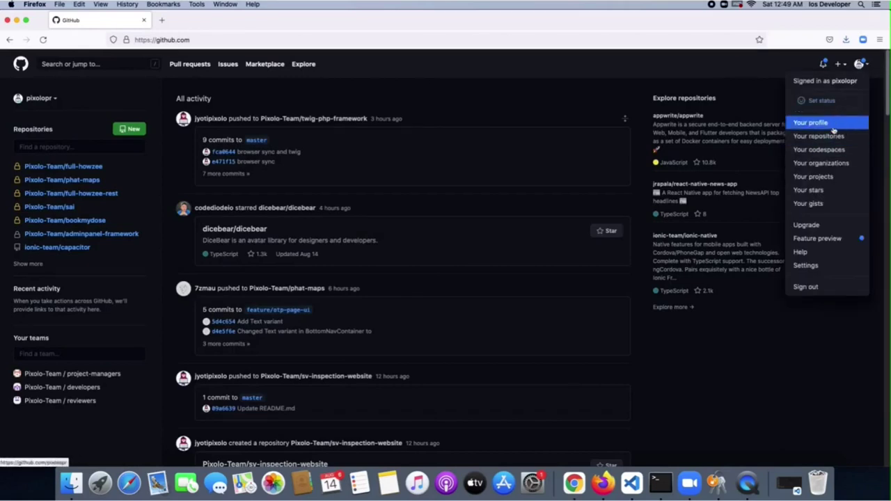
left_click(824, 265)
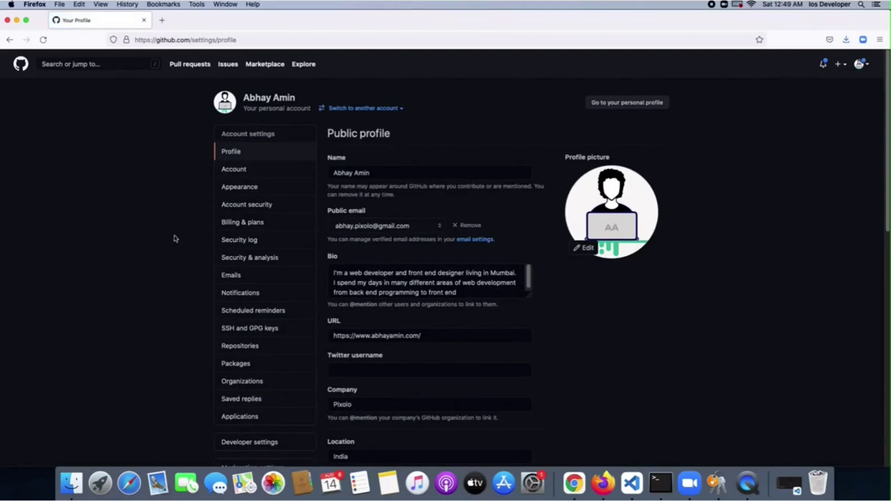
Go through Developer settings and Personal access tokens to Generate new token
scroll(174, 239, "down", 3)
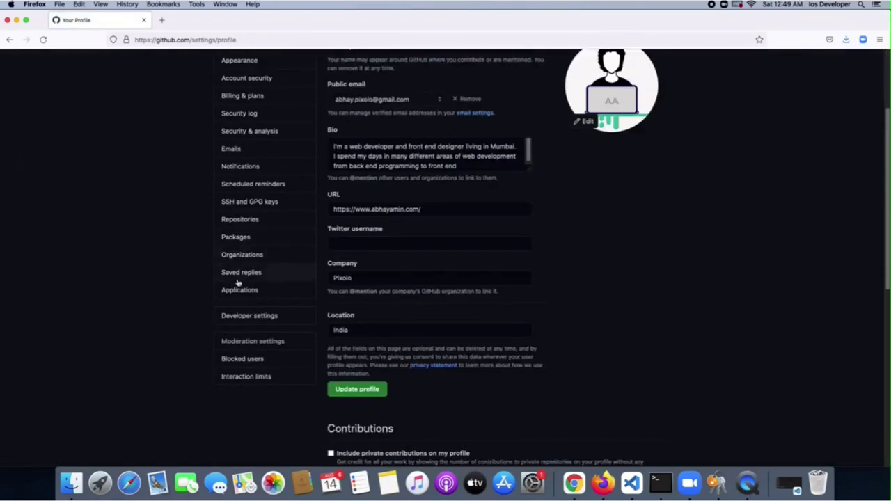
left_click(261, 318)
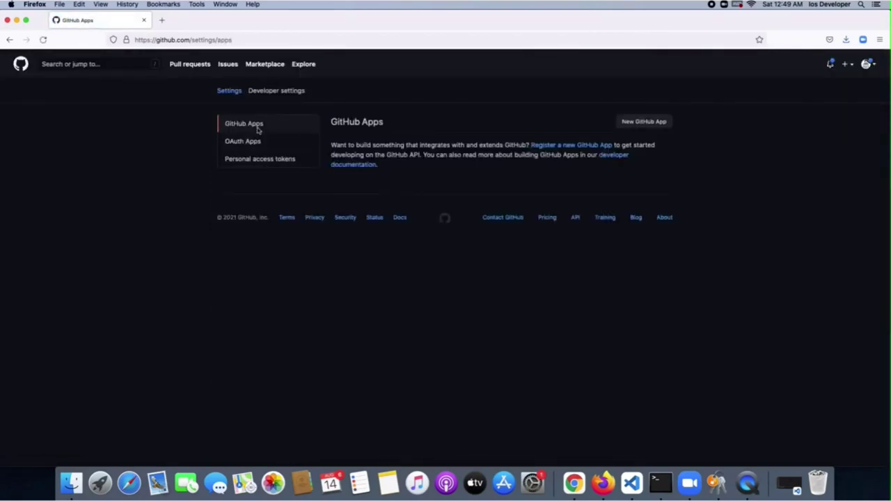
left_click(286, 164)
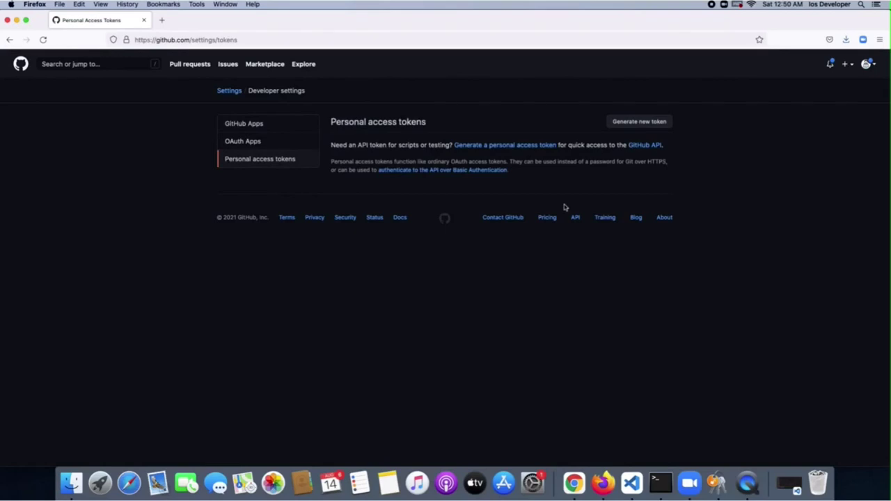
left_click(640, 123)
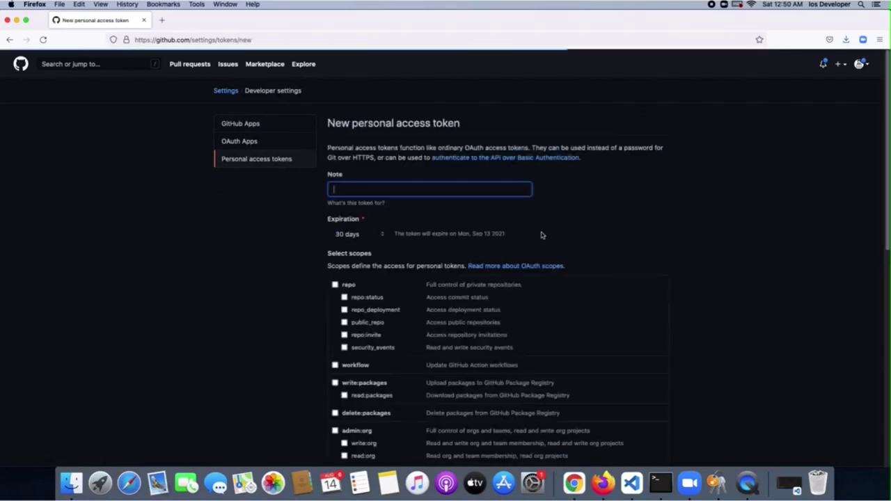
Give the token the note 'For Git in Terminal' and a 60-day expiration
left_click(386, 189)
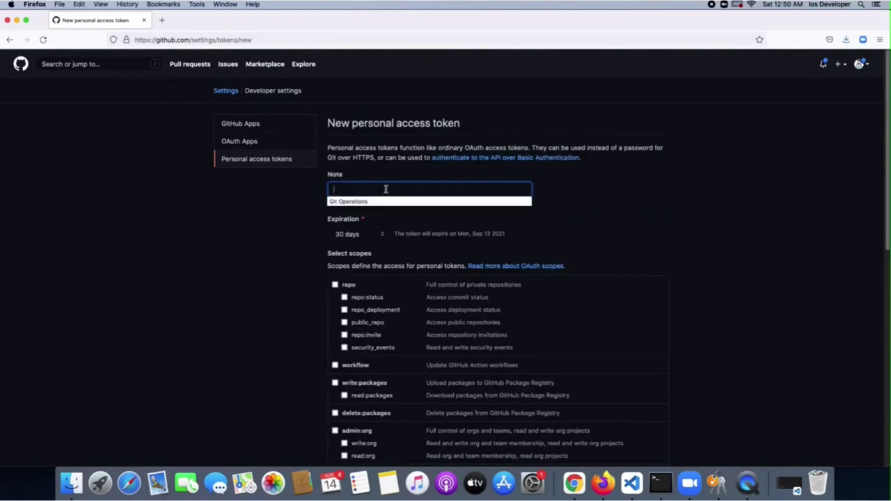
type("For Git")
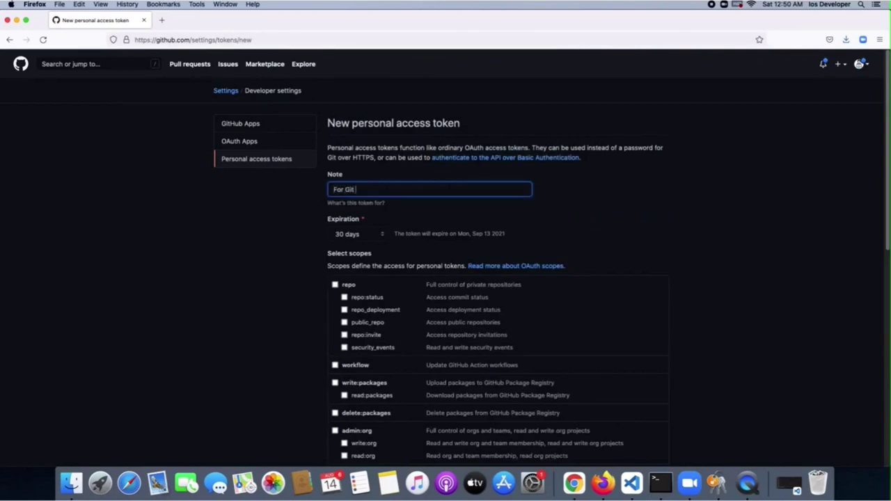
type(" in Terminal")
left_click(552, 191)
scroll(469, 188, "down", 2)
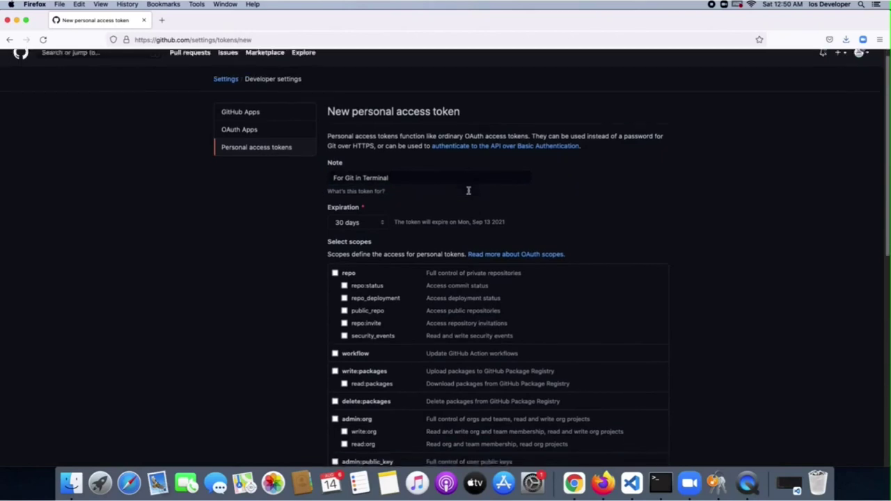
left_click(362, 169)
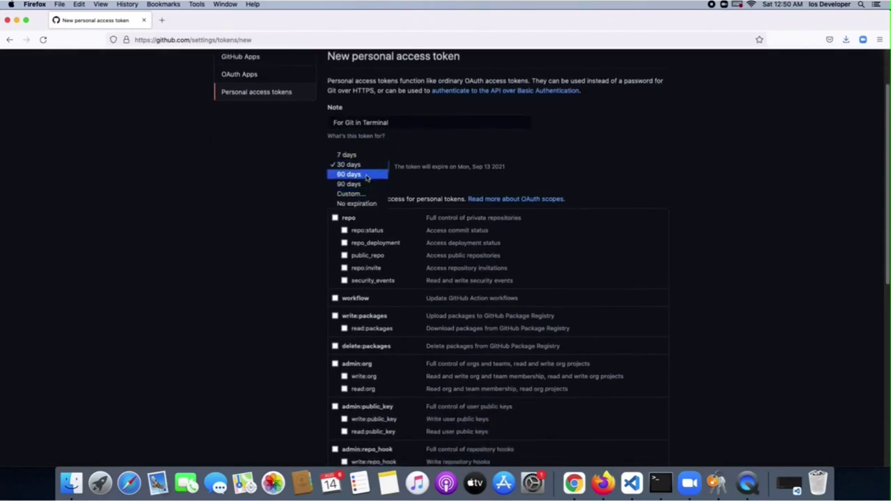
left_click(367, 174)
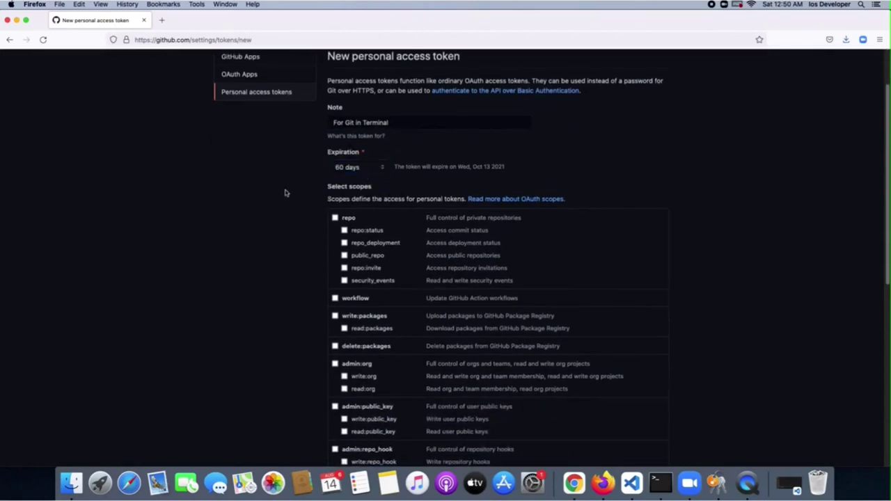
scroll(285, 191, "down", 1)
left_click(354, 149)
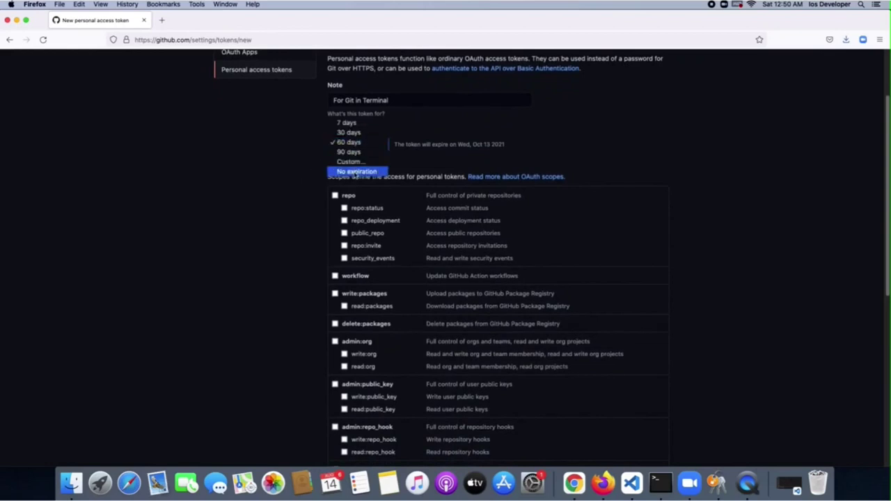
left_click(293, 162)
Tick the repo, workflow, write/delete packages, admin:org, admin:public_key and admin:repo_hook scopes
left_click(334, 196)
scroll(331, 201, "down", 3)
left_click(334, 229)
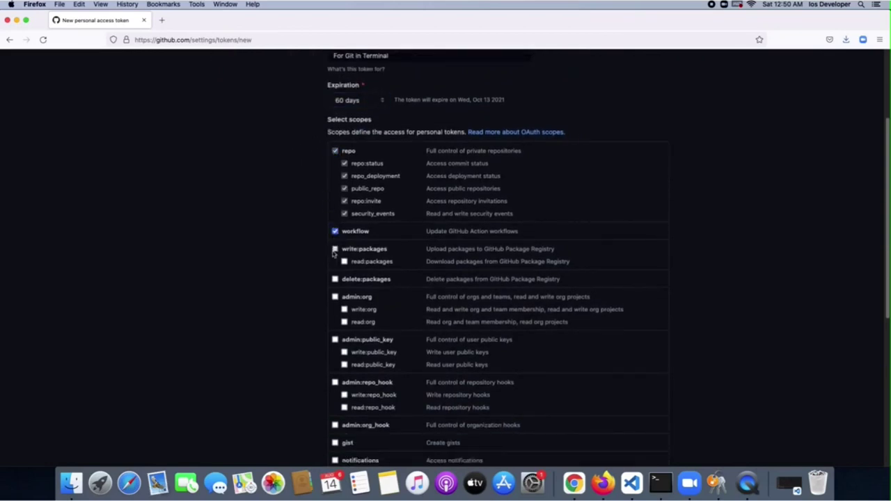
left_click(334, 246)
scroll(333, 250, "down", 3)
left_click(335, 233)
left_click(335, 250)
scroll(334, 251, "down", 3)
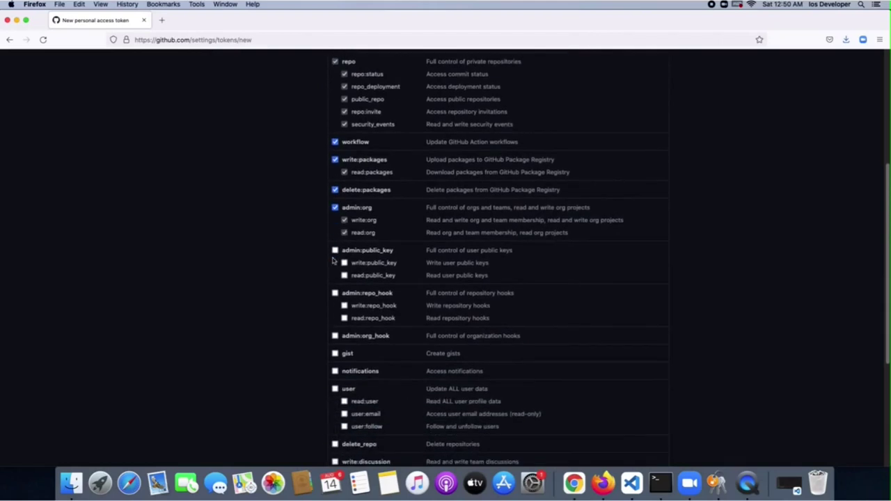
left_click(334, 252)
left_click(335, 293)
Tick the remaining scopes from admin:org_hook through admin:gpg_key and generate the token
scroll(337, 253, "down", 5)
left_click(335, 165)
left_click(334, 182)
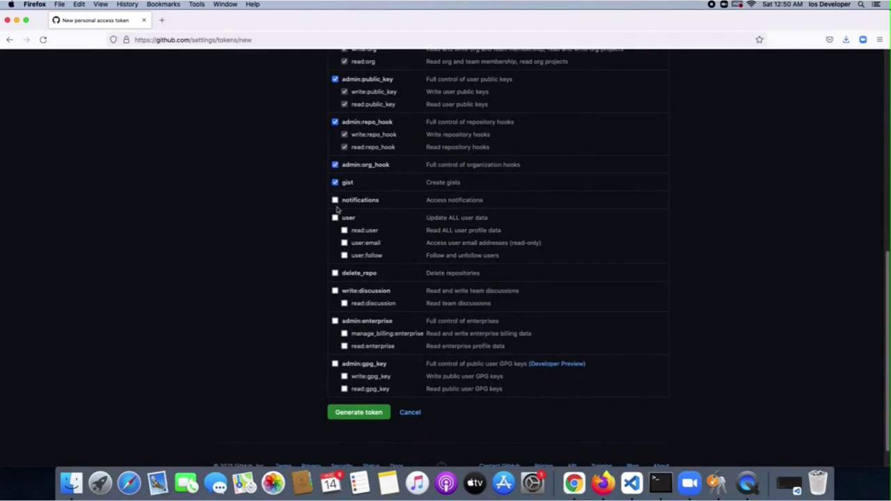
left_click(334, 200)
left_click(334, 217)
left_click(335, 273)
left_click(334, 290)
left_click(335, 321)
left_click(334, 364)
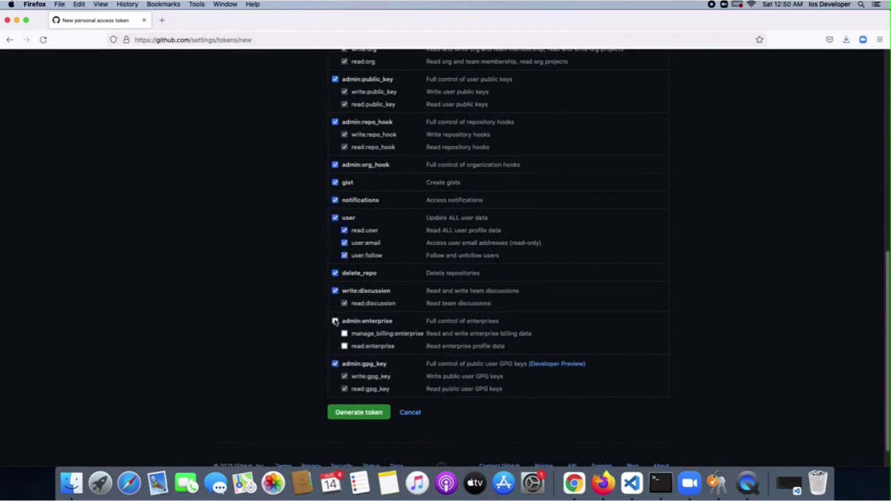
scroll(282, 317, "down", 2)
left_click(359, 397)
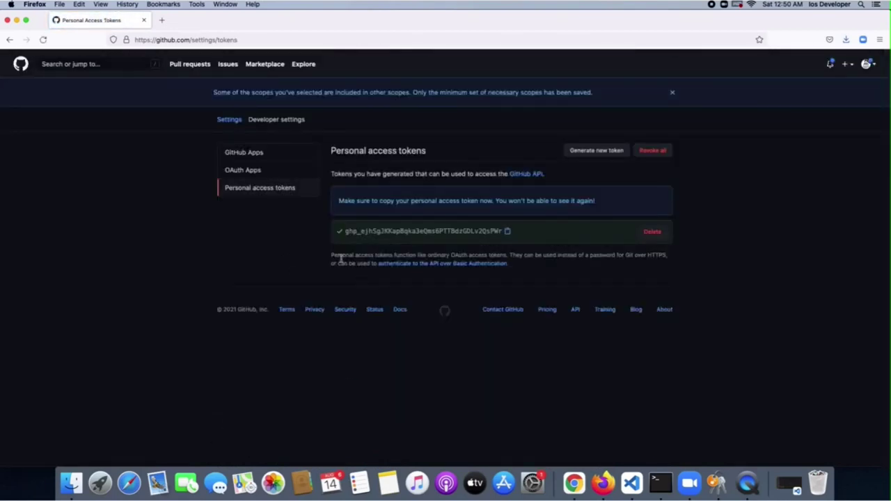
Copy the new token to the clipboard and launch Keychain Access from Launchpad's Other folder
mouse_move(354, 233)
left_mouse_down()
mouse_move(497, 230)
mouse_move(344, 232)
left_mouse_up()
left_click(485, 237)
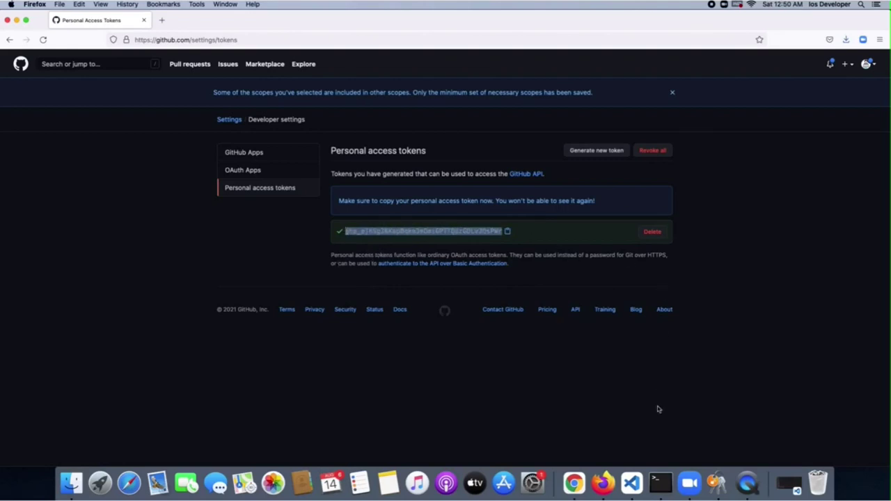
left_click(654, 480)
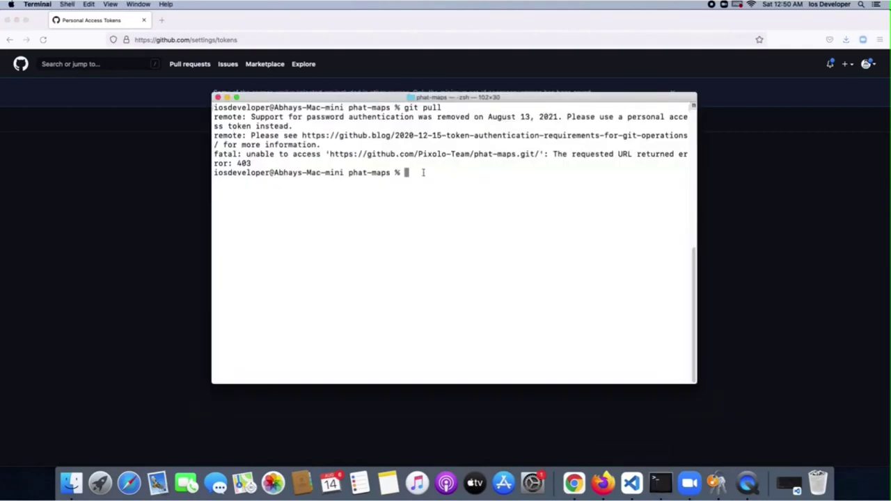
left_click(764, 295)
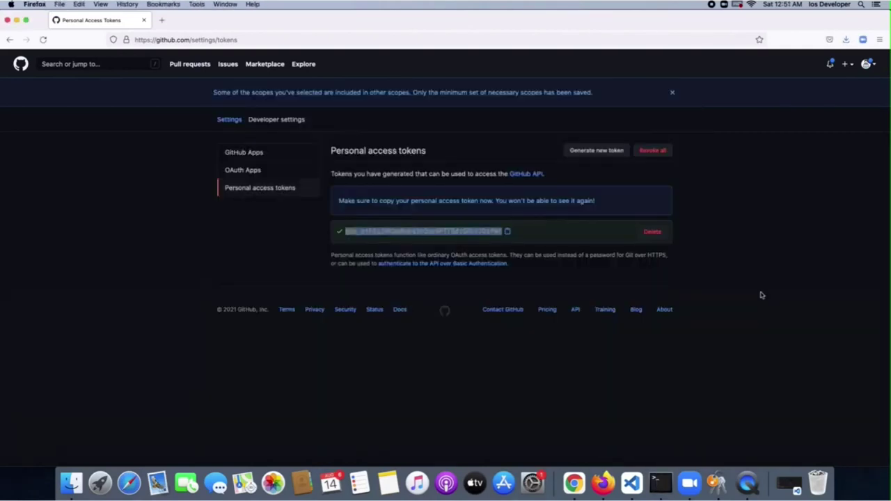
right_click(453, 229)
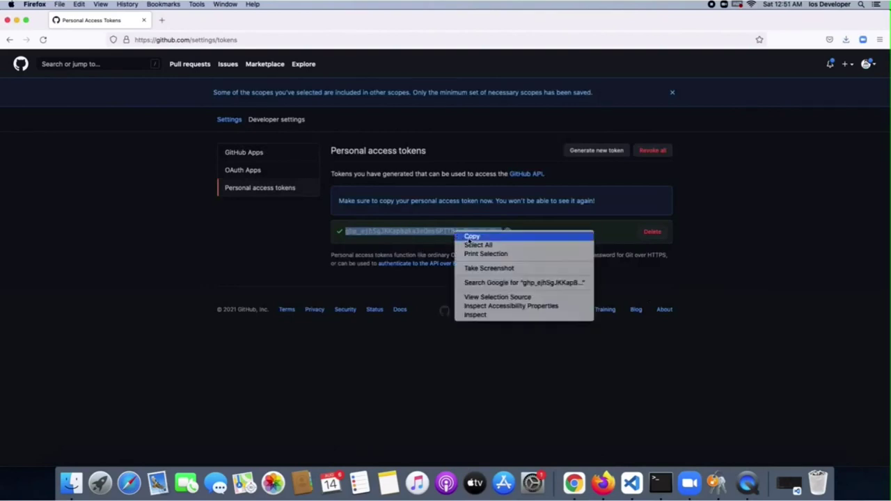
left_click(470, 237)
left_click(284, 257)
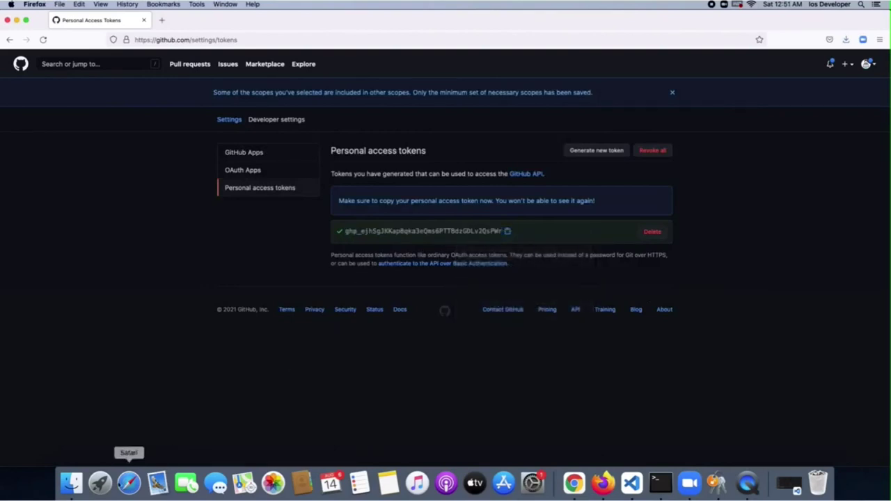
left_click(101, 482)
left_click(143, 240)
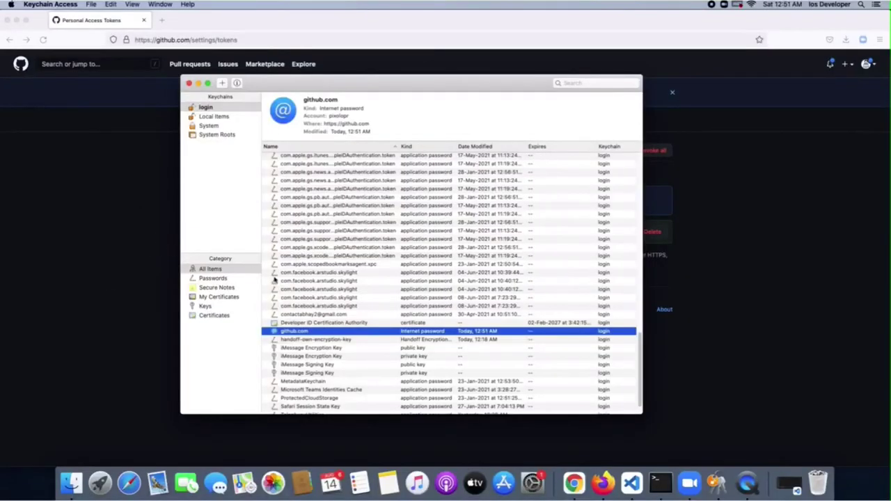
Open the github.com Internet password item's attributes window in Keychain Access
left_click(330, 350)
left_click(329, 332)
mouse_move(353, 84)
left_mouse_down()
mouse_move(768, 183)
mouse_move(668, 157)
mouse_move(528, 152)
mouse_move(291, 93)
mouse_move(355, 92)
left_mouse_up()
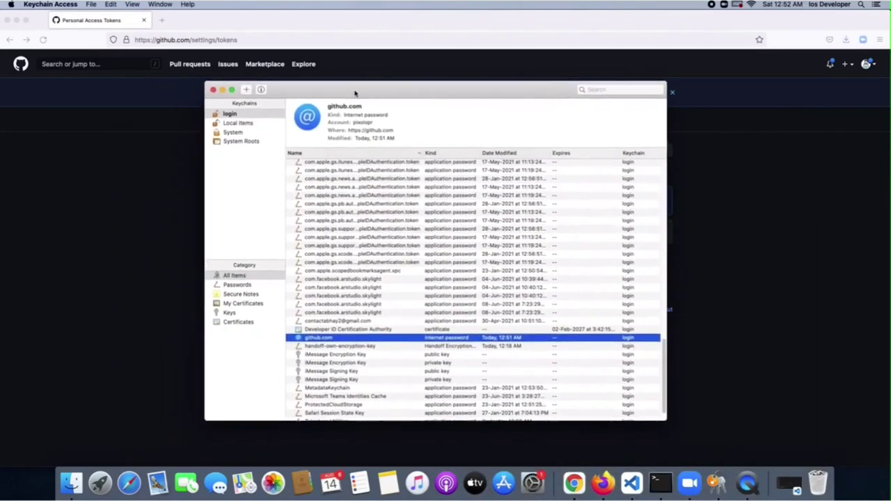
double_click(317, 340)
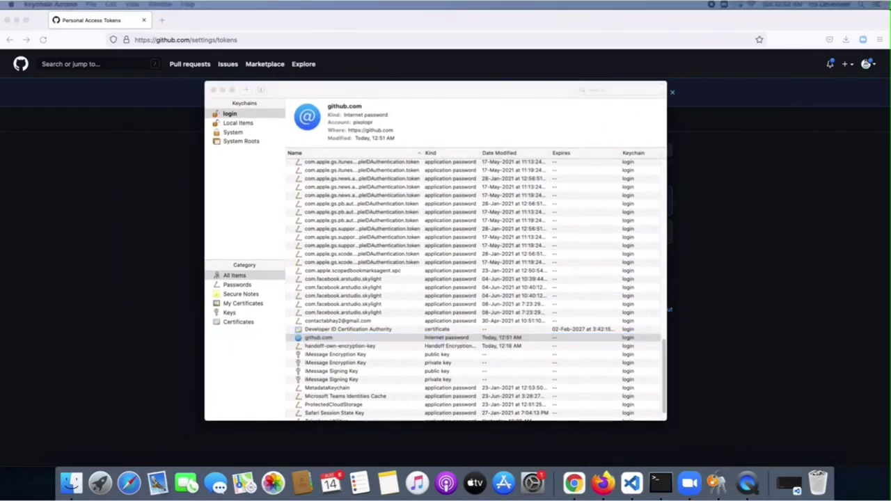
left_click(460, 218)
left_click(440, 242)
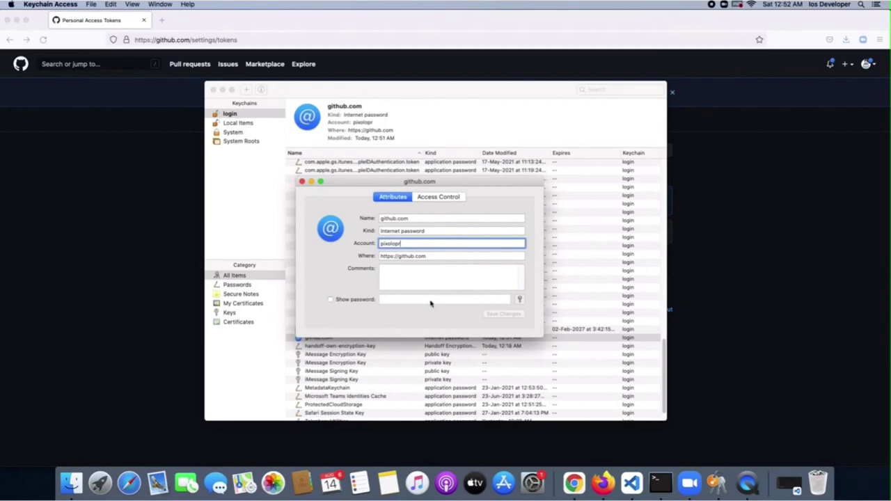
Reveal the stored password using the keychain password, then paste the token over it
left_click(331, 299)
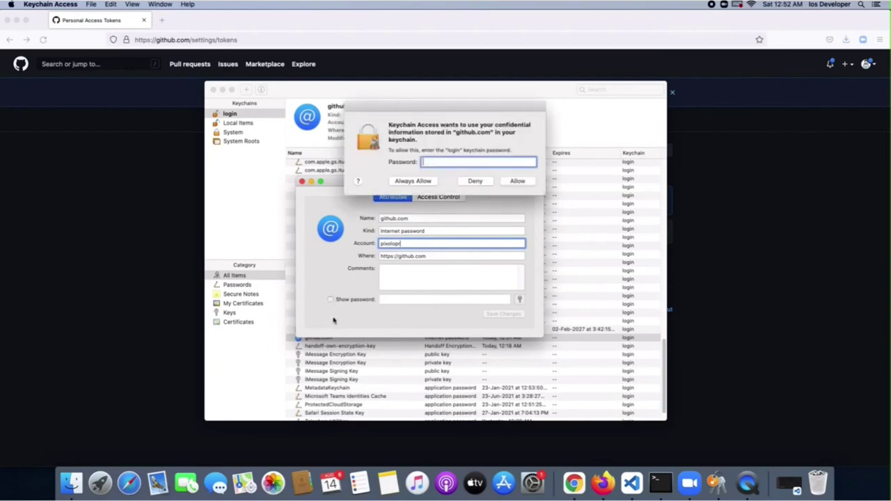
type("•")
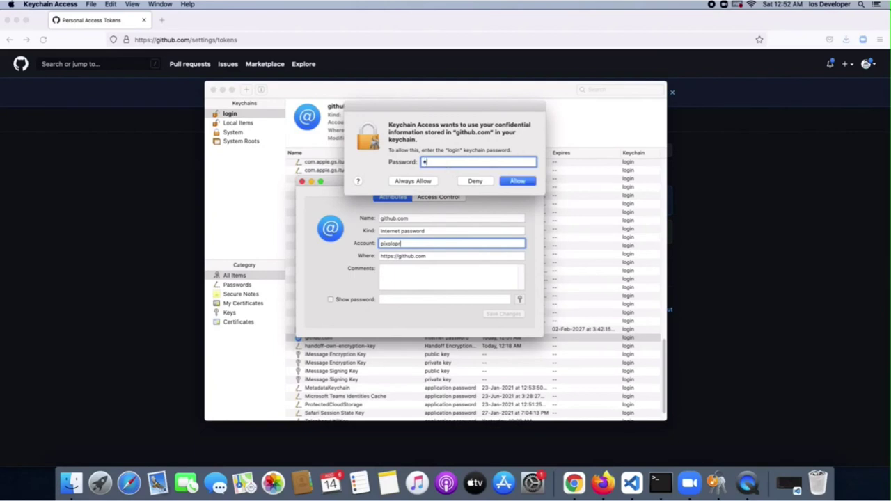
type("•••••••••••••")
key("Return")
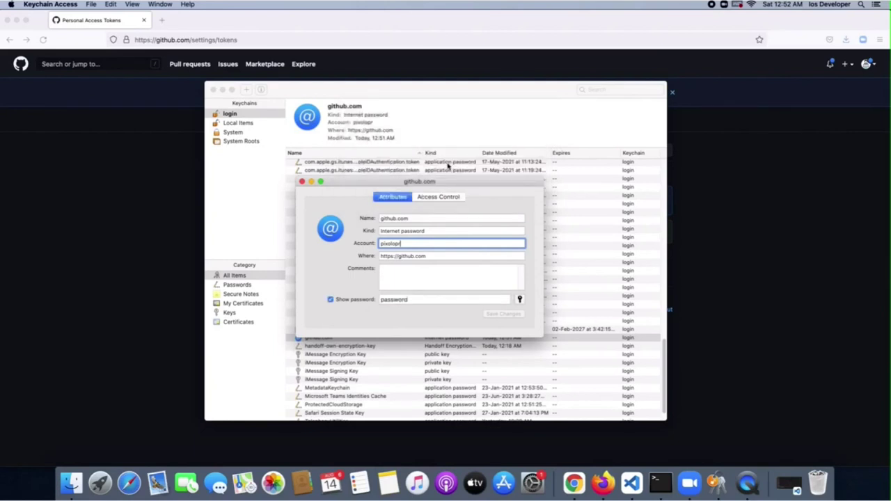
double_click(415, 299)
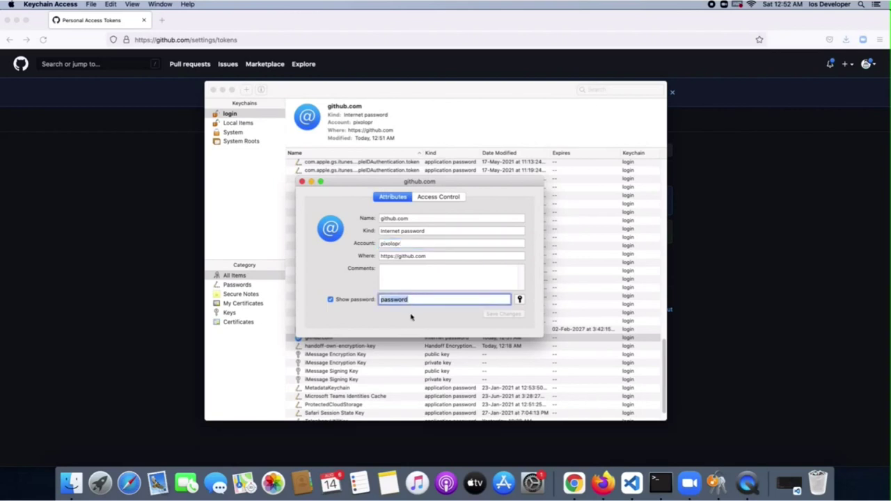
key("super+v")
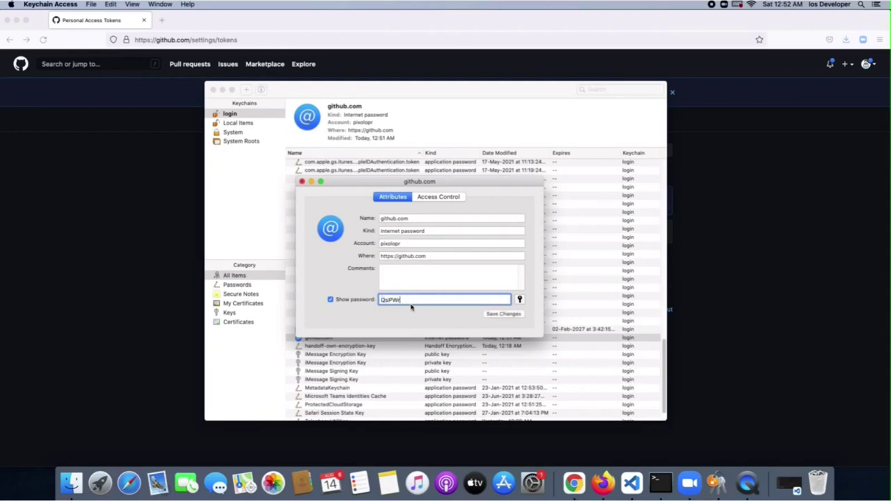
left_click_drag(412, 300, 368, 299)
left_click(416, 299)
key("super+v")
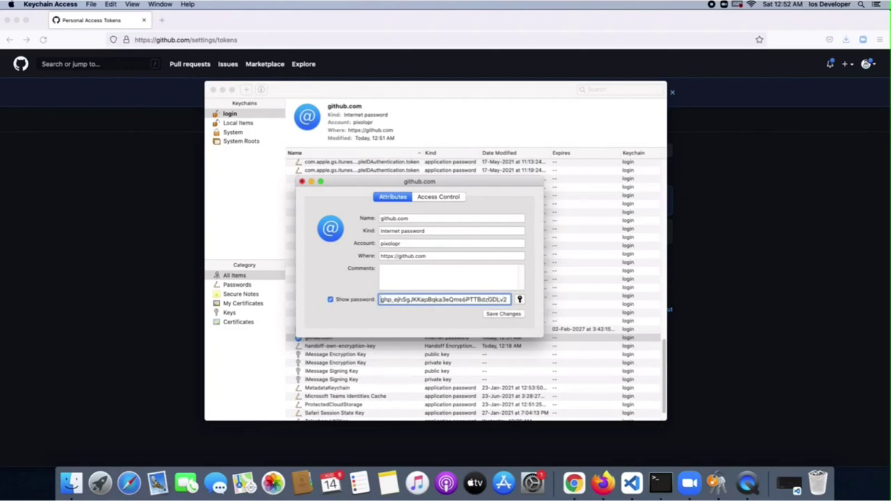
Widen and reposition the entry window, then save the new github.com password
left_click_drag(543, 255, 661, 248)
left_click_drag(600, 180, 545, 182)
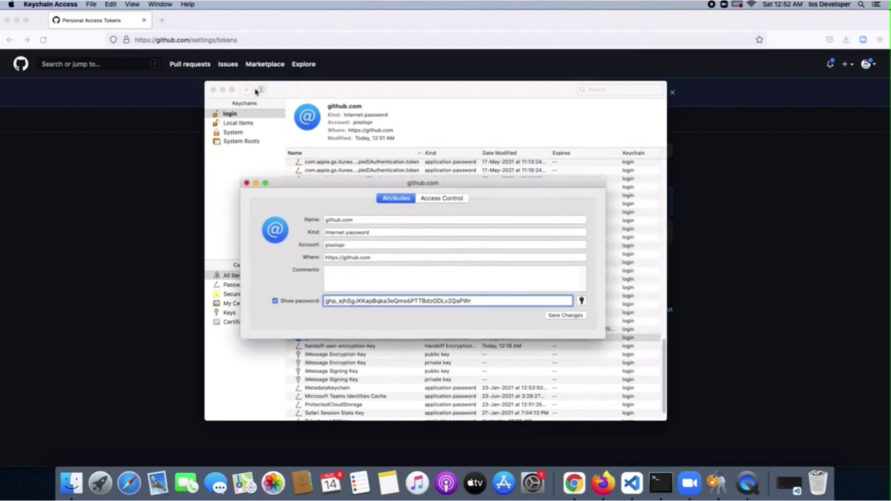
left_click(222, 90)
left_click_drag(342, 186, 434, 183)
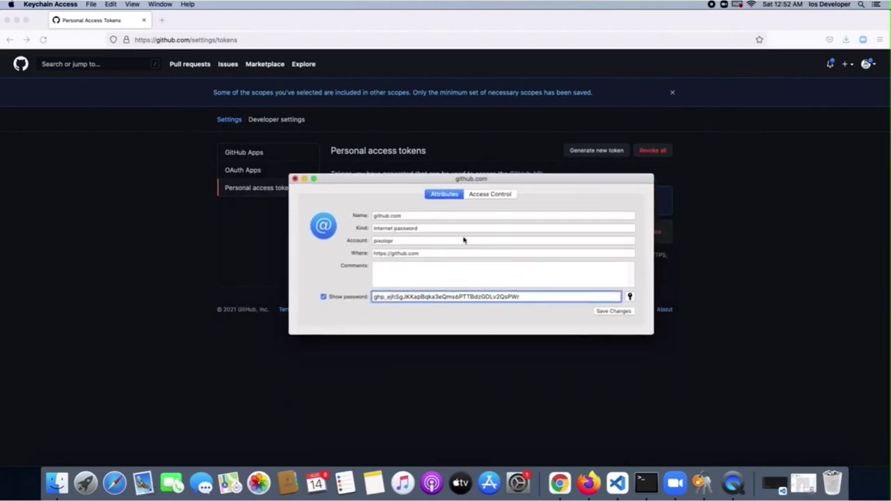
left_click(612, 312)
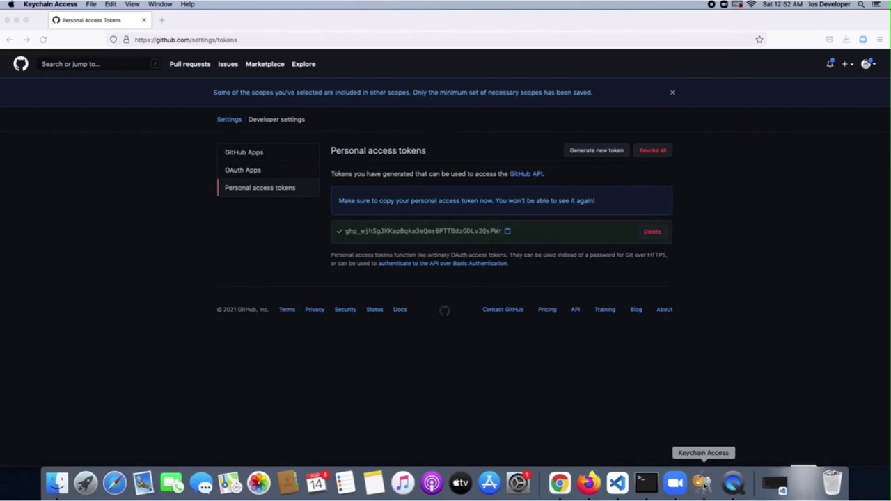
Confirm the github.com entry updated, then minimize Keychain Access and Firefox to reach Terminal
left_click(704, 482)
left_click(344, 337)
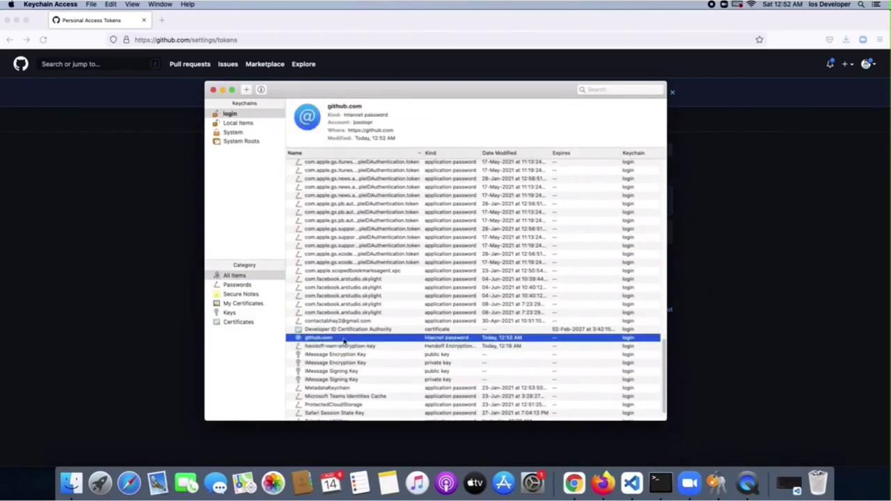
left_click(222, 90)
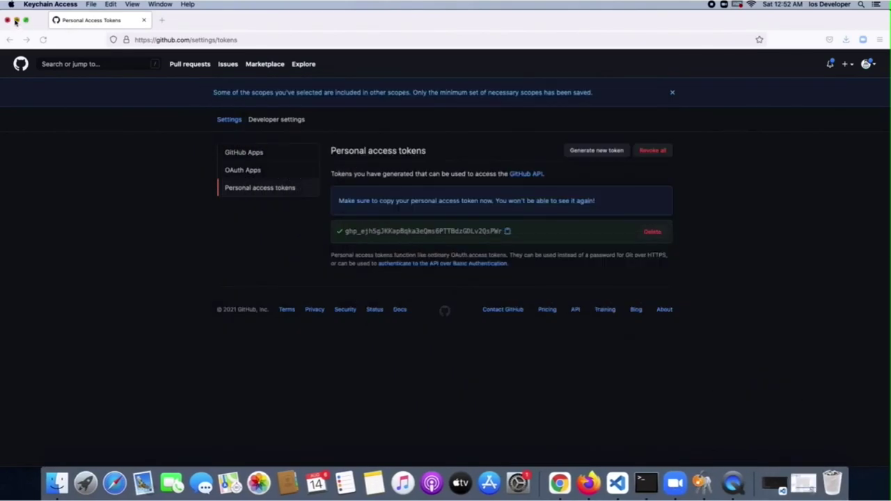
left_click(16, 20)
left_click(456, 257)
Run git pull again in phat-maps, which now reports Already up to date
type("git pull")
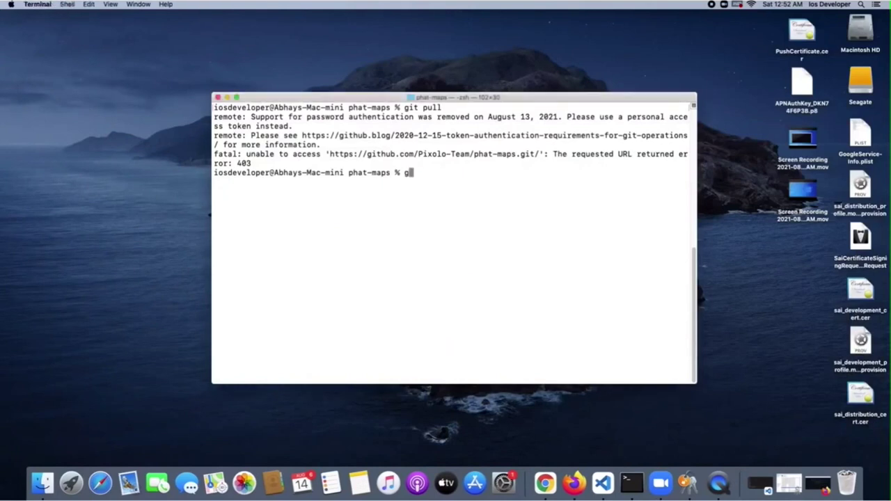
key("Return")
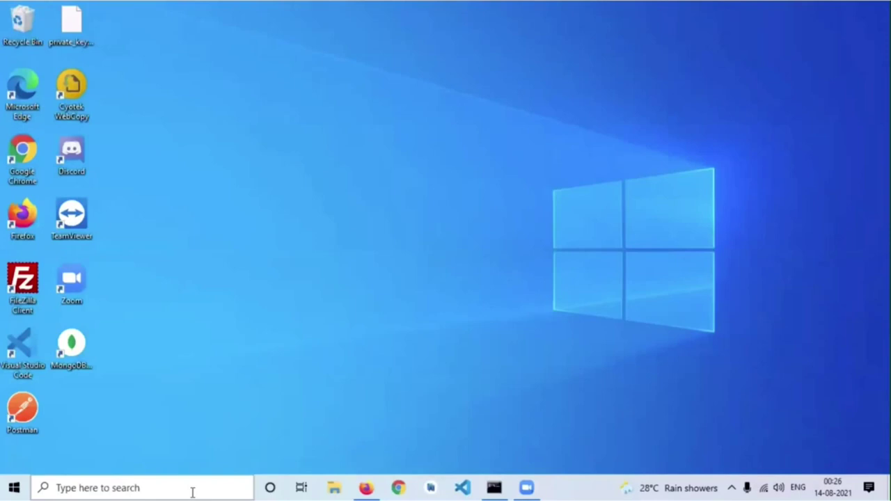
left_click(193, 488)
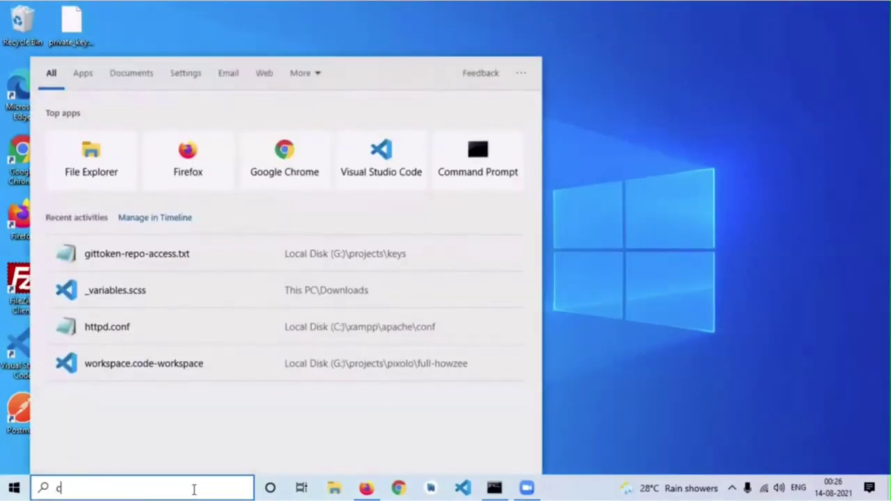
type("crede")
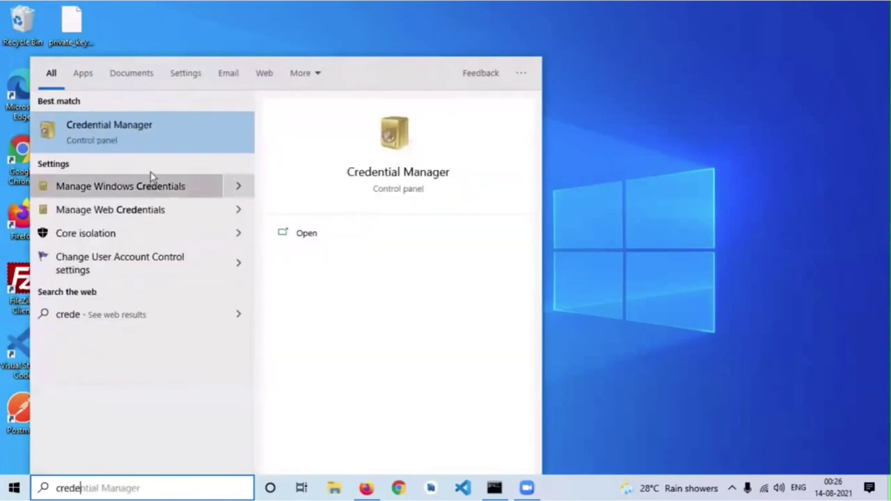
left_click(148, 128)
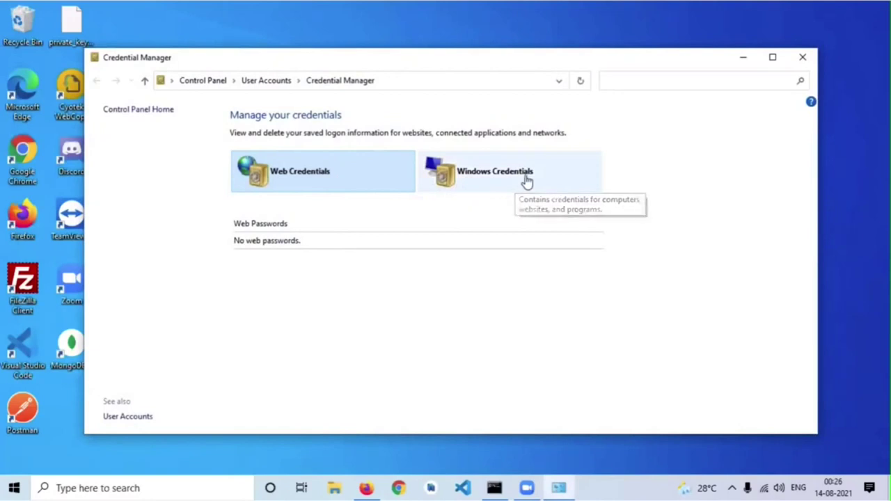
left_click(527, 180)
scroll(518, 191, "down", 1)
scroll(279, 217, "down", 1)
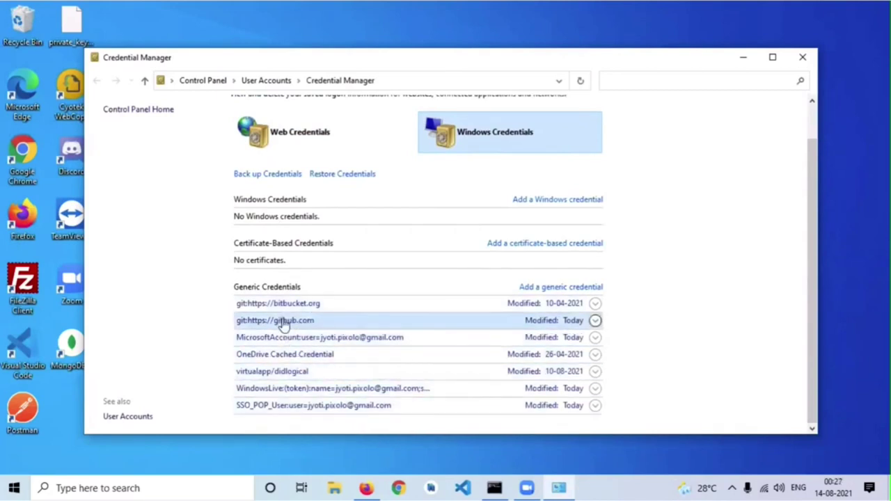
left_click(595, 322)
scroll(498, 340, "down", 1)
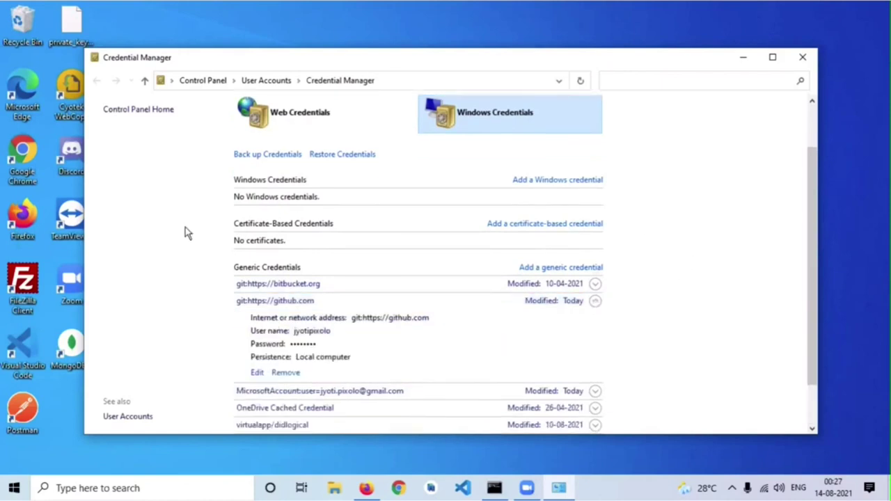
left_click(256, 373)
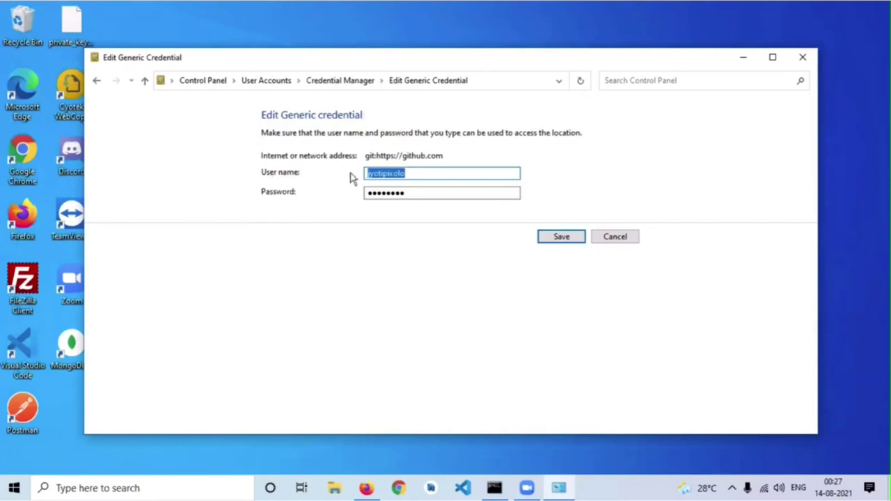
key("Tab")
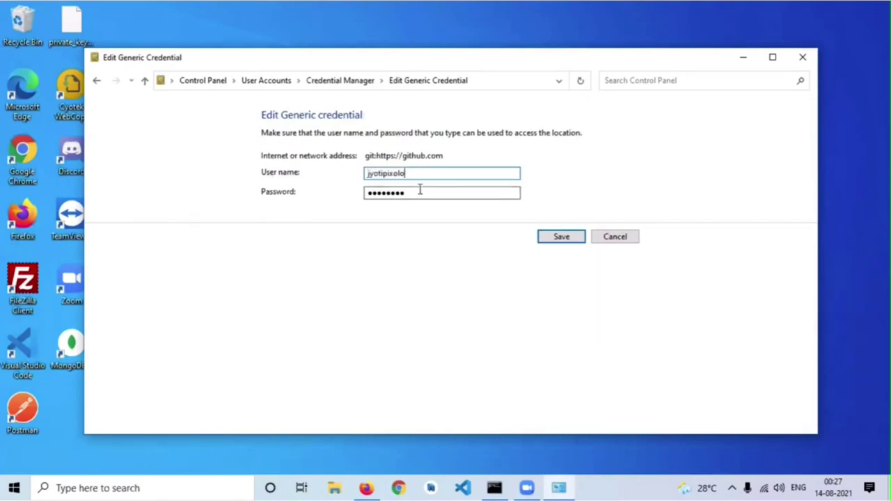
left_click(368, 193)
left_click(421, 193)
key("ctrl+a")
key("BackSpace")
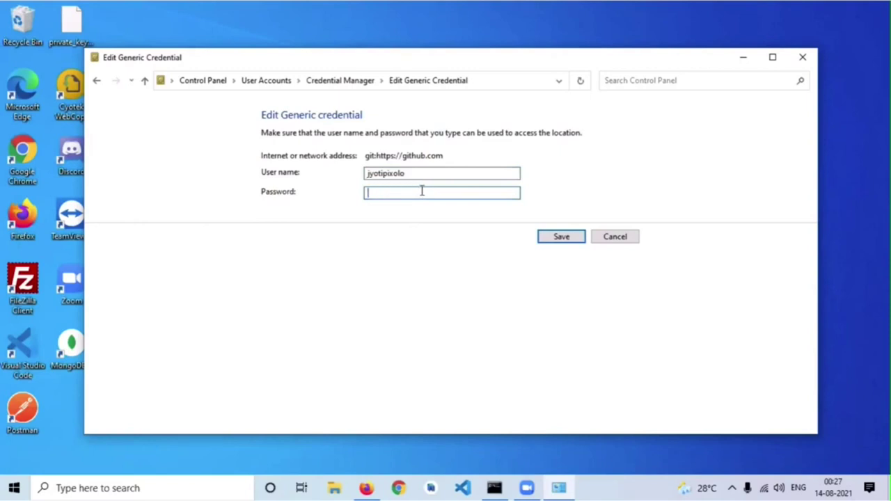
key("ctrl+v")
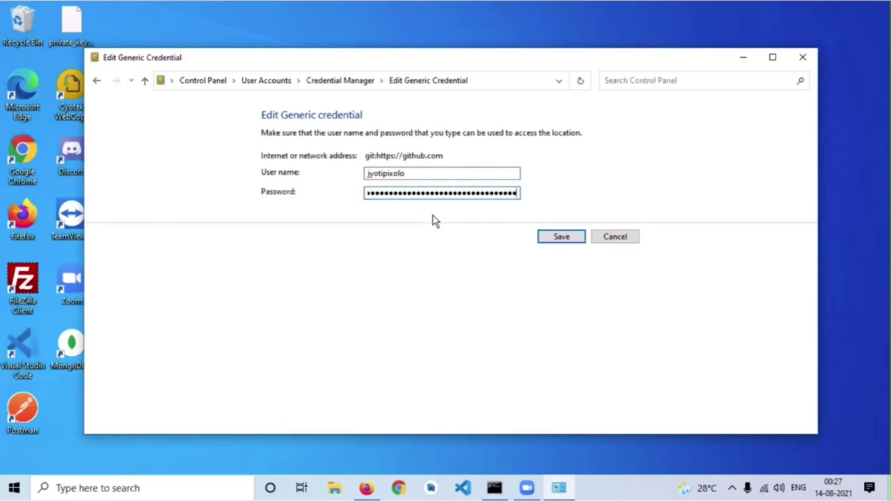
left_click(561, 237)
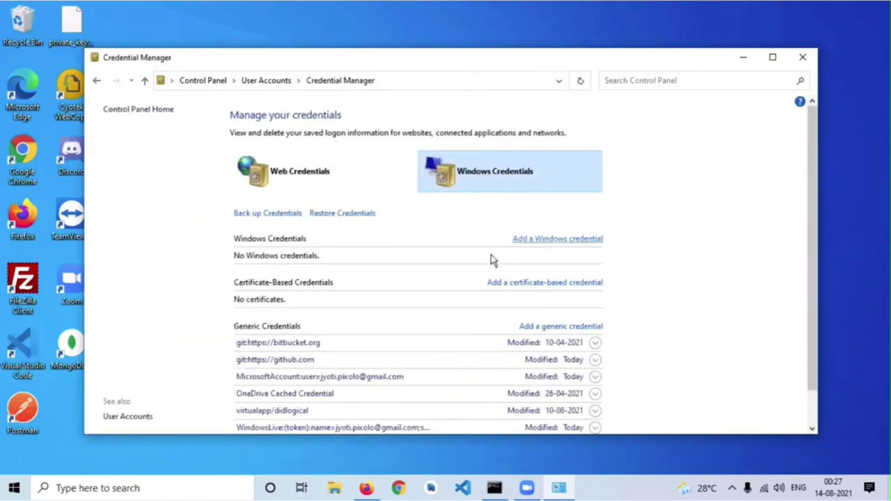
scroll(480, 260, "down", 2)
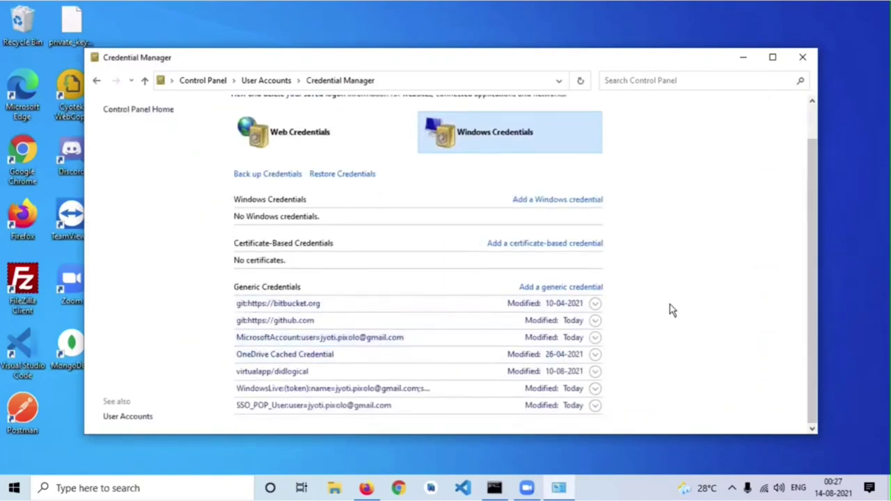
scroll(669, 304, "up", 2)
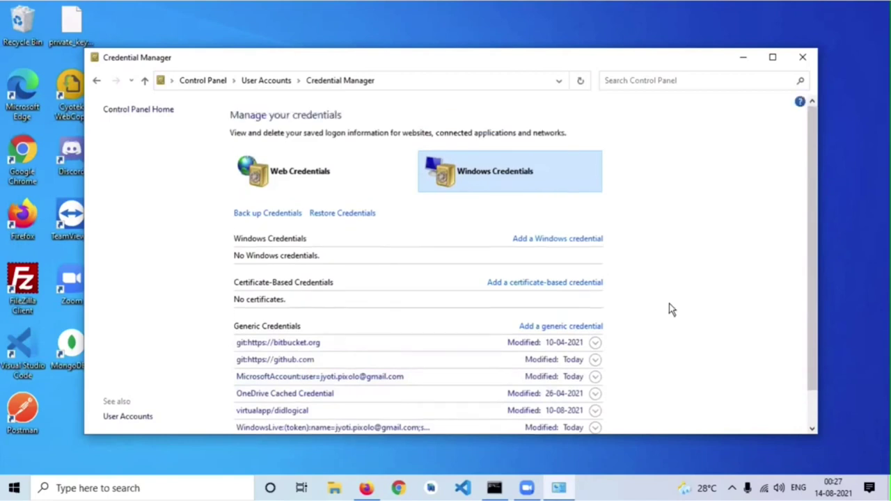
Close Credential Manager and rerun git pull in twig-framework, which reports Already up to date
left_click(801, 61)
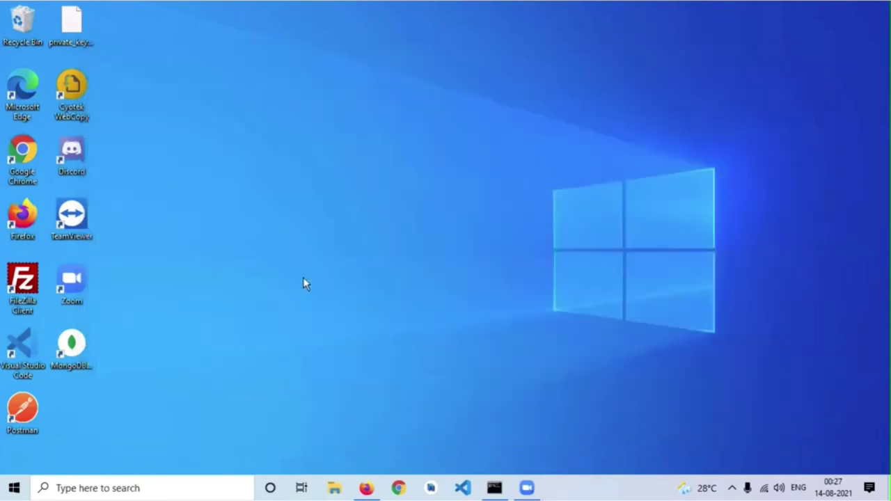
left_click(496, 488)
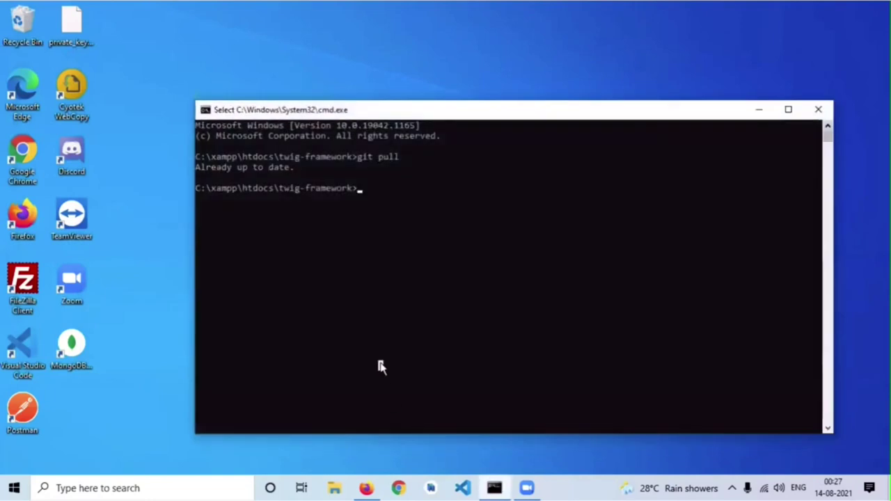
key("Escape")
type("git ")
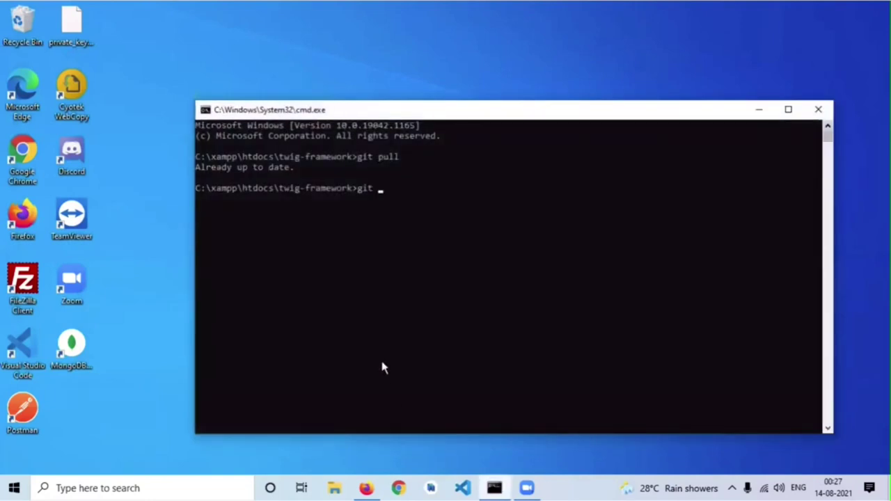
type("pull")
key("Return")
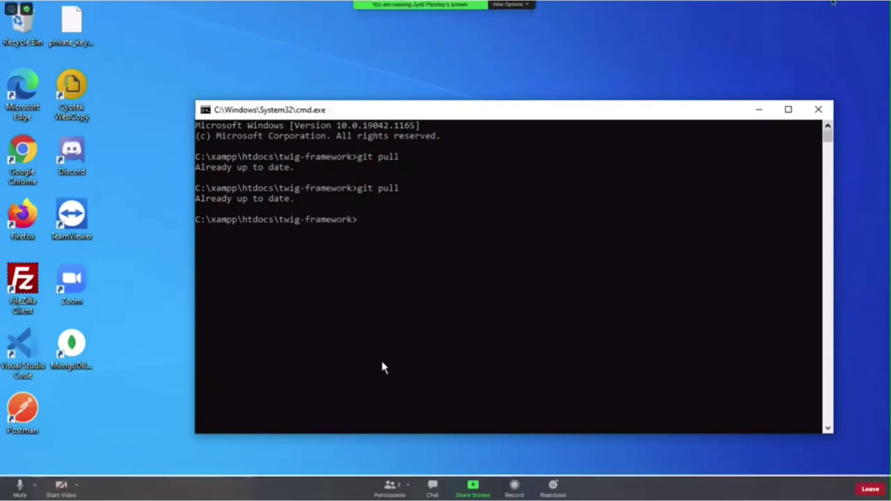
key("Escape")
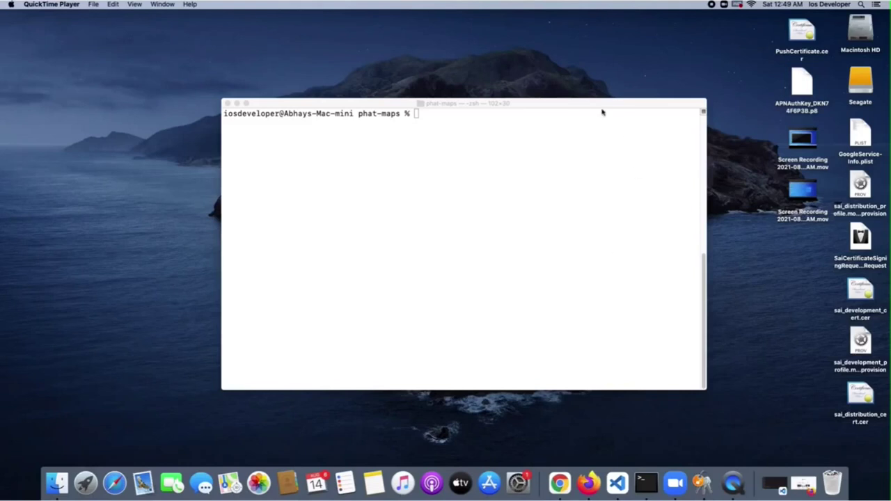
Run git pull in phat-maps in Terminal, which fails with a 403 password-authentication error
left_click_drag(586, 102, 575, 95)
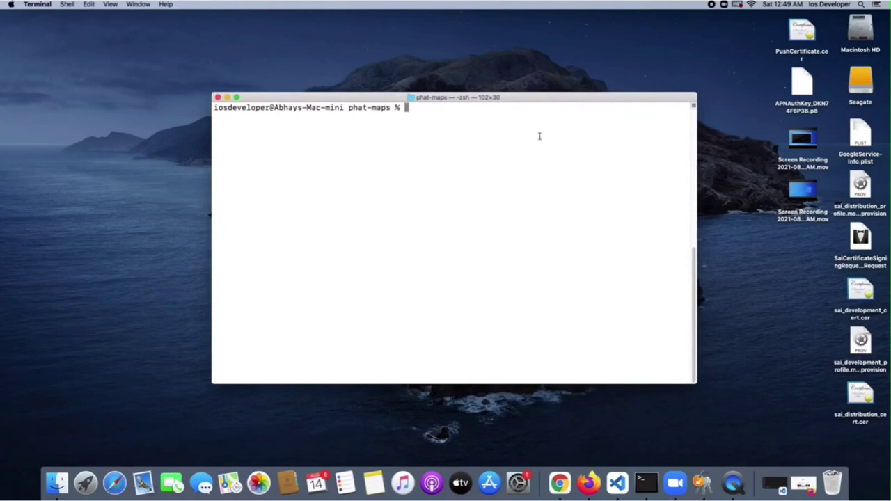
type("git pull")
key("Return")
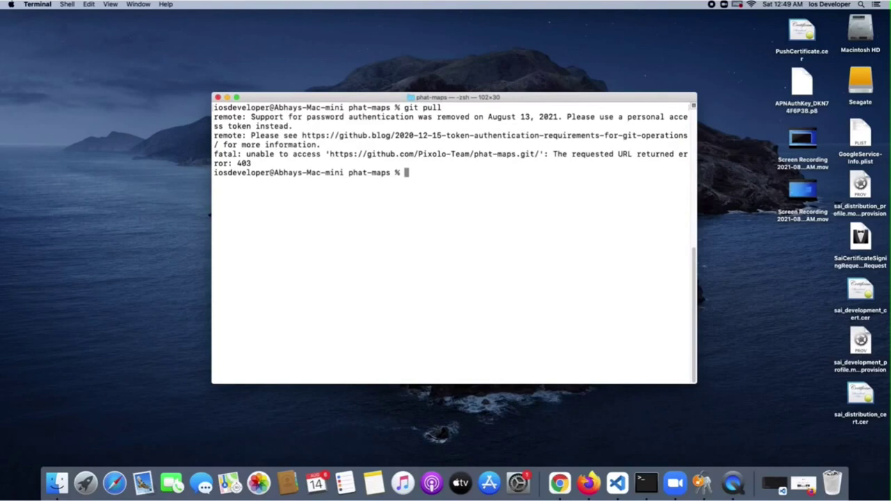
left_click_drag(274, 117, 598, 121)
left_click(378, 144)
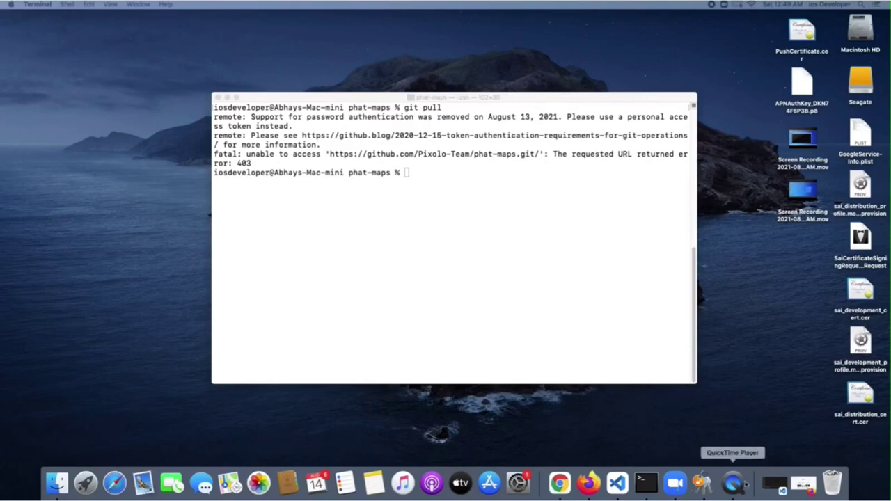
Restore Firefox and load the GitHub home page
left_click(807, 483)
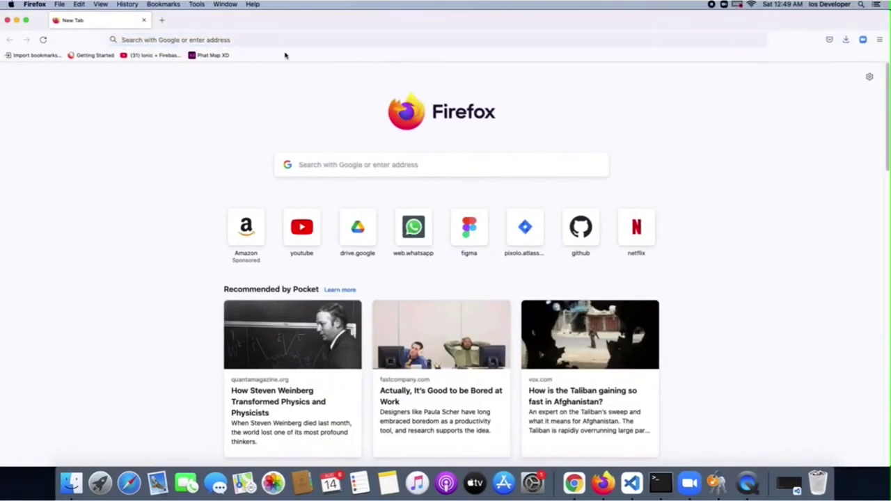
left_click(283, 37)
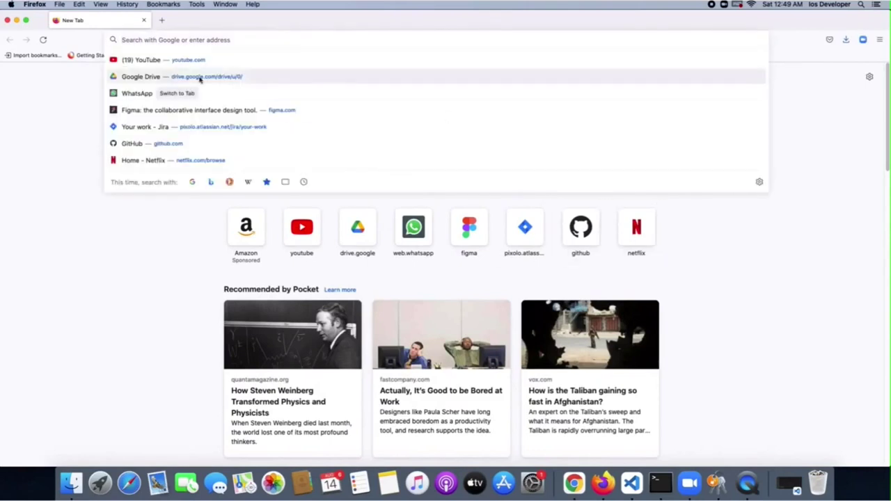
type("github.com")
key("Return")
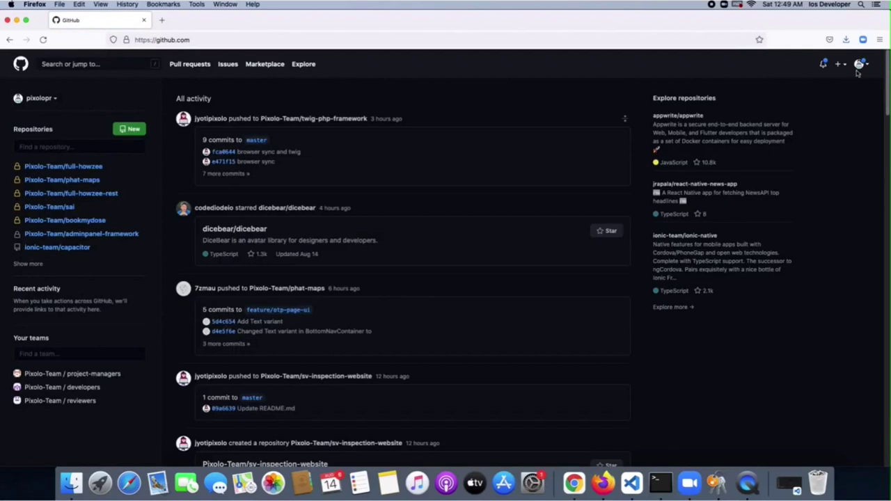
Navigate from the avatar menu through Settings and Developer settings to Personal access tokens
left_click(859, 65)
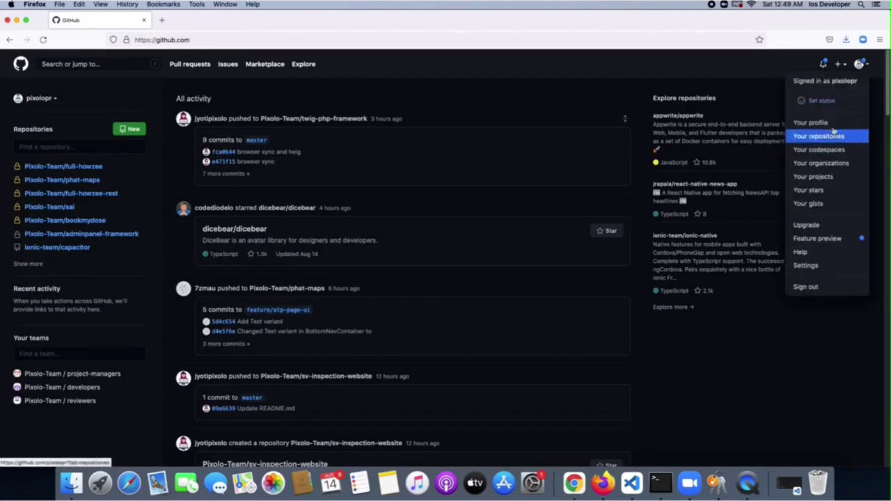
left_click(824, 267)
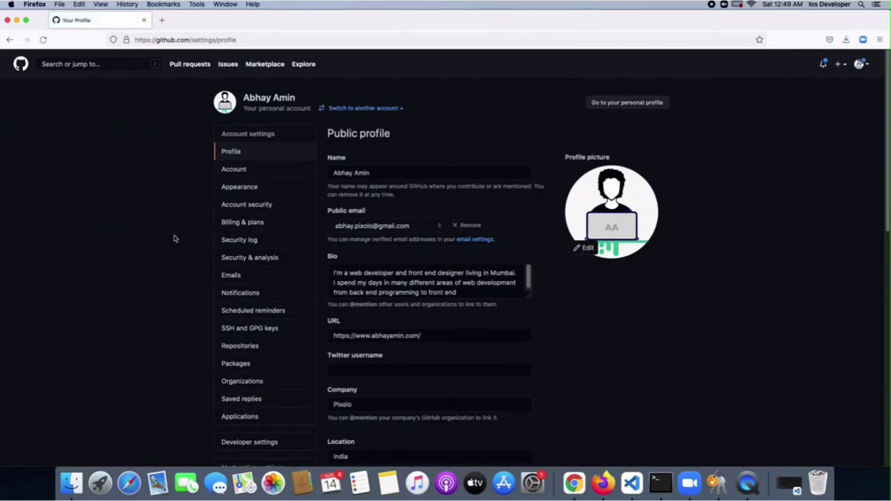
scroll(174, 238, "down", 4)
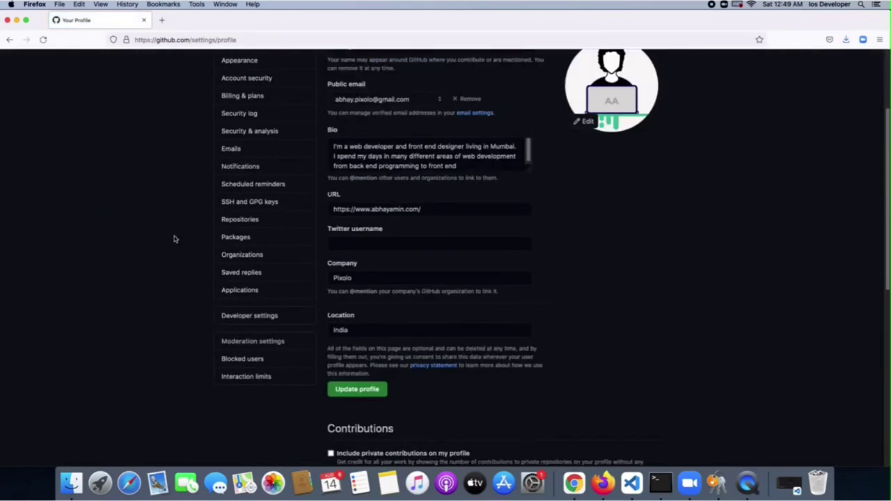
left_click(261, 317)
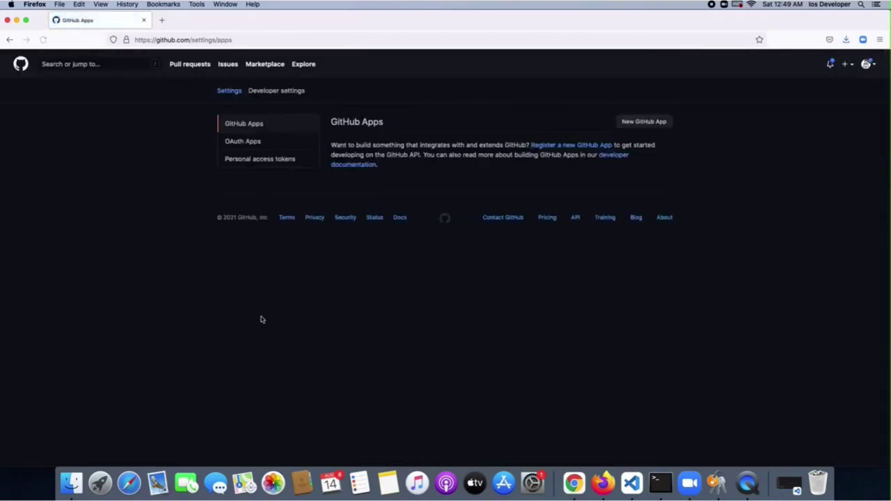
left_click(286, 160)
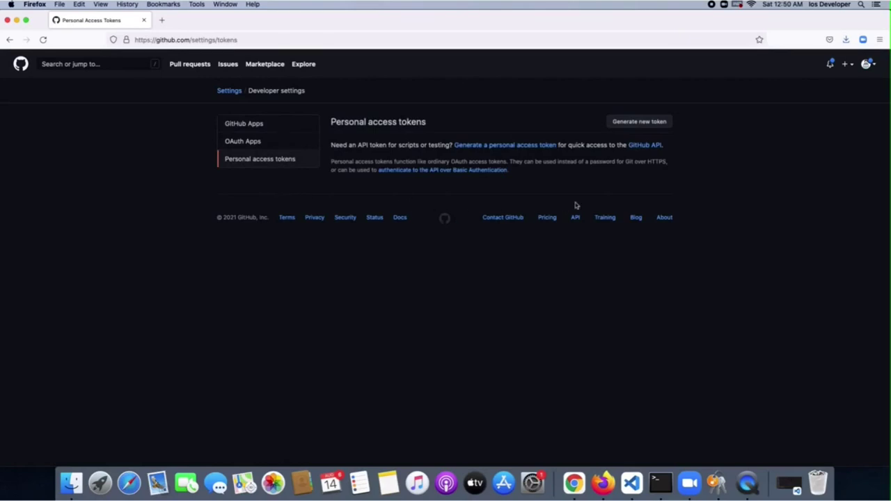
Start a new token noted 'For Git in Terminal' with a 60-day expiration
left_click(642, 127)
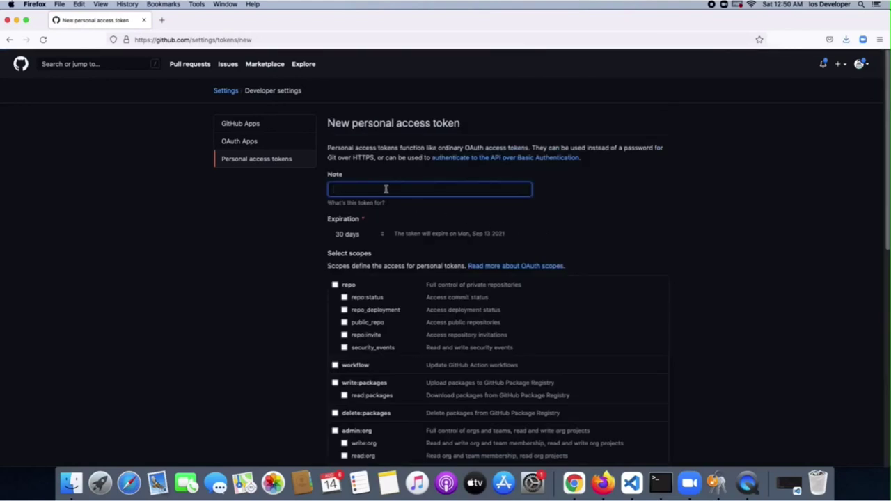
left_click(385, 189)
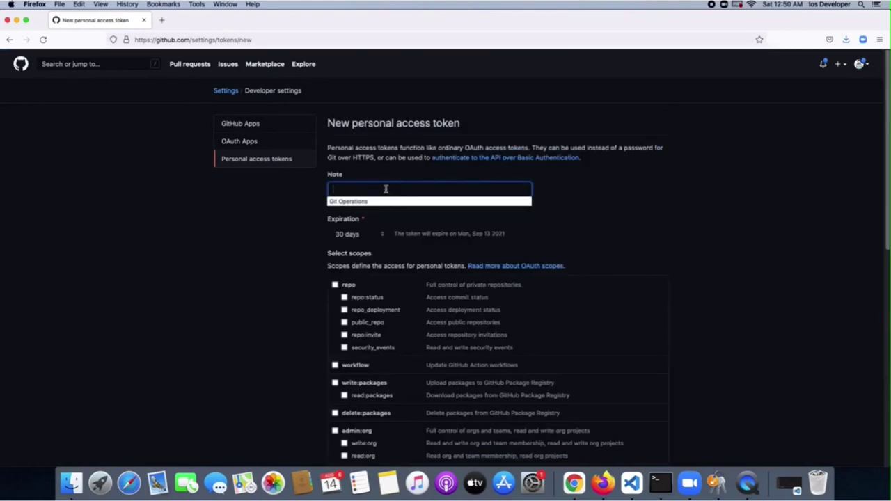
type("For Git in Terminal")
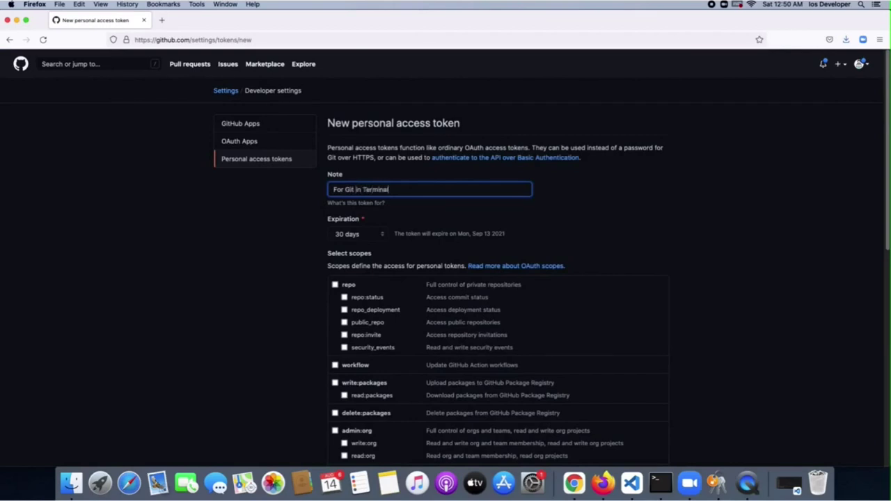
left_click(577, 188)
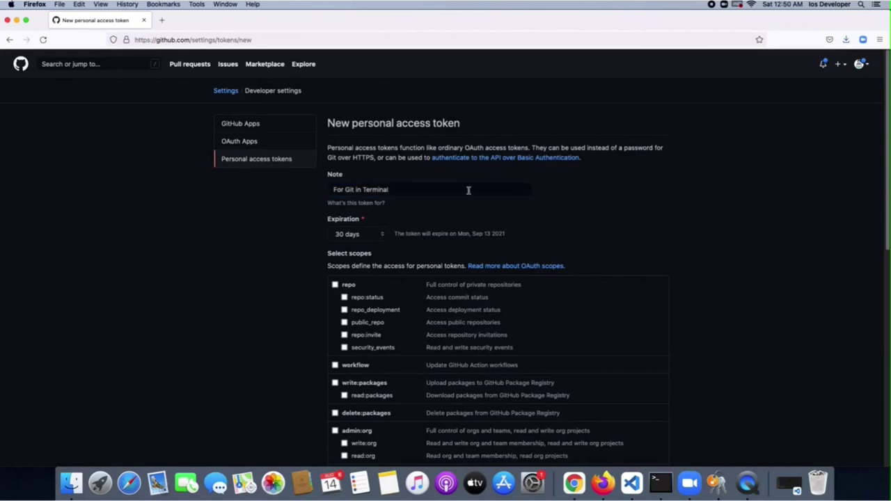
scroll(468, 190, "down", 2)
left_click(362, 167)
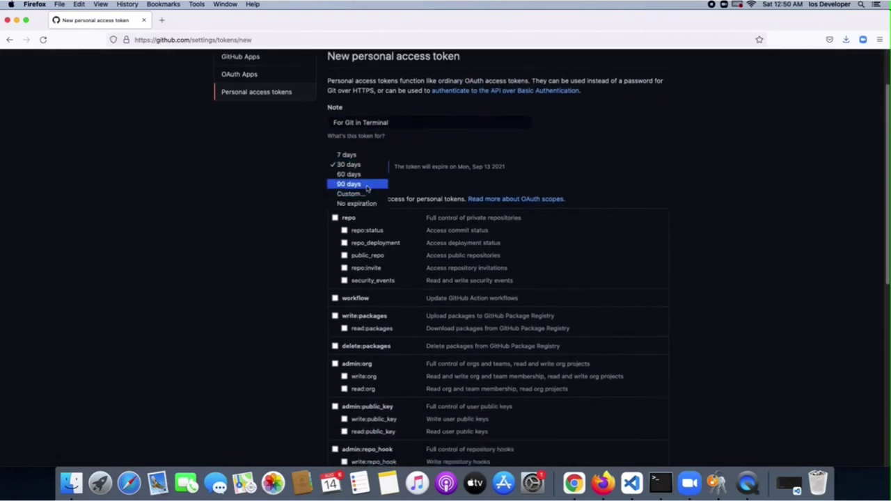
left_click(365, 174)
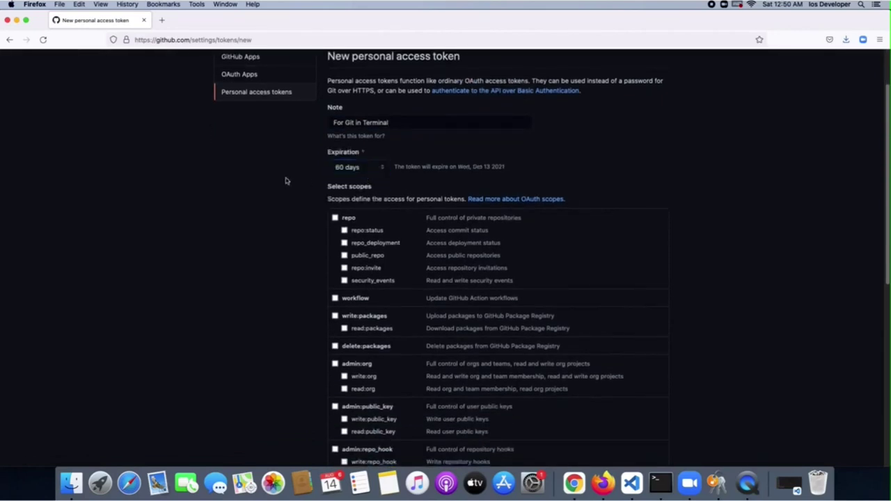
scroll(284, 193, "down", 1)
left_click(351, 144)
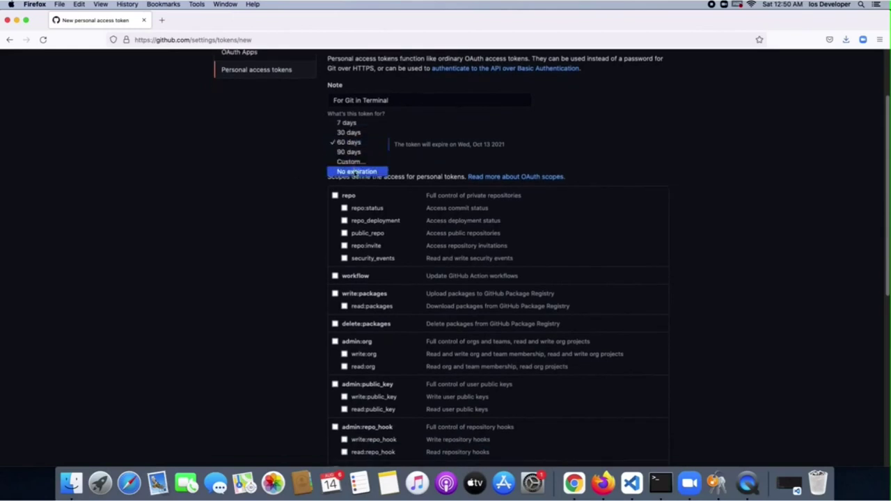
left_click(296, 163)
Grant the repo, workflow, packages, admin:org, admin:public_key and admin:repo_hook scopes
left_click(335, 195)
scroll(325, 206, "down", 2)
left_click(335, 230)
left_click(334, 249)
scroll(333, 251, "down", 2)
left_click(335, 234)
left_click(335, 252)
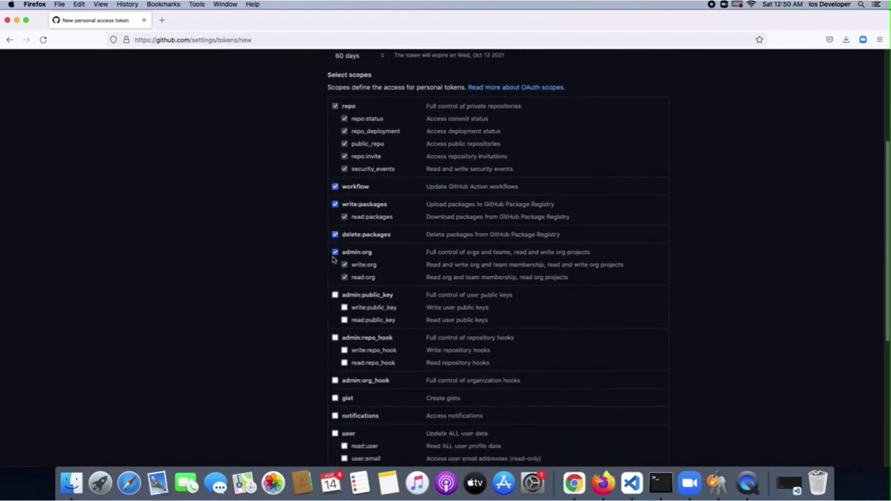
scroll(334, 253, "down", 2)
left_click(334, 251)
left_click(335, 293)
Grant the remaining scopes, gist through admin:gpg_key, and generate the token
scroll(341, 227, "down", 5)
left_click(335, 164)
left_click(335, 182)
left_click(335, 199)
left_click(335, 218)
left_click(335, 273)
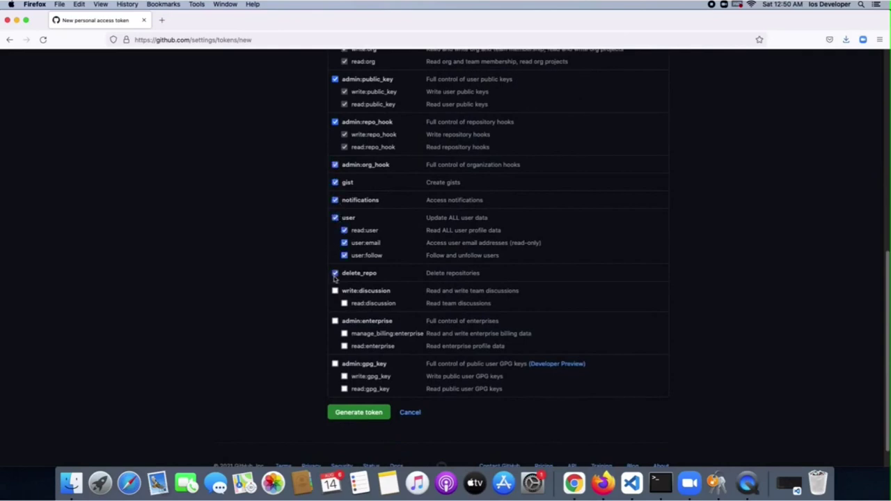
left_click(335, 290)
left_click(334, 321)
left_click(335, 363)
scroll(289, 266, "down", 2)
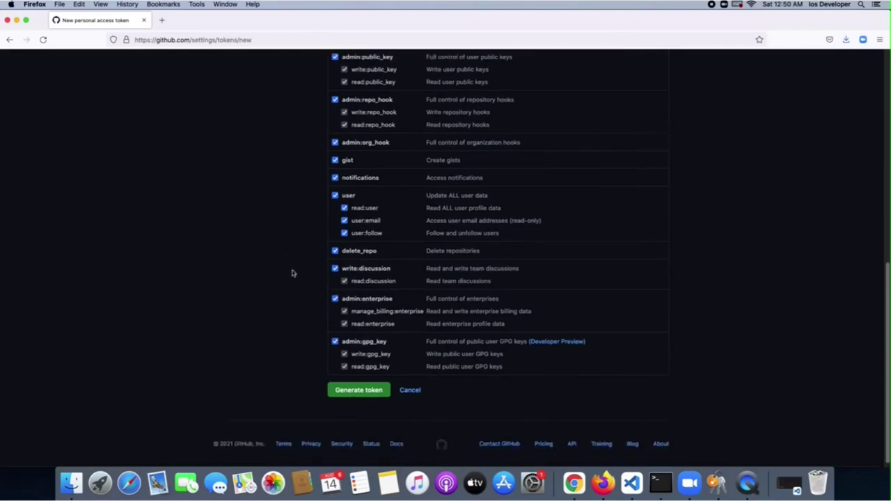
left_click(359, 397)
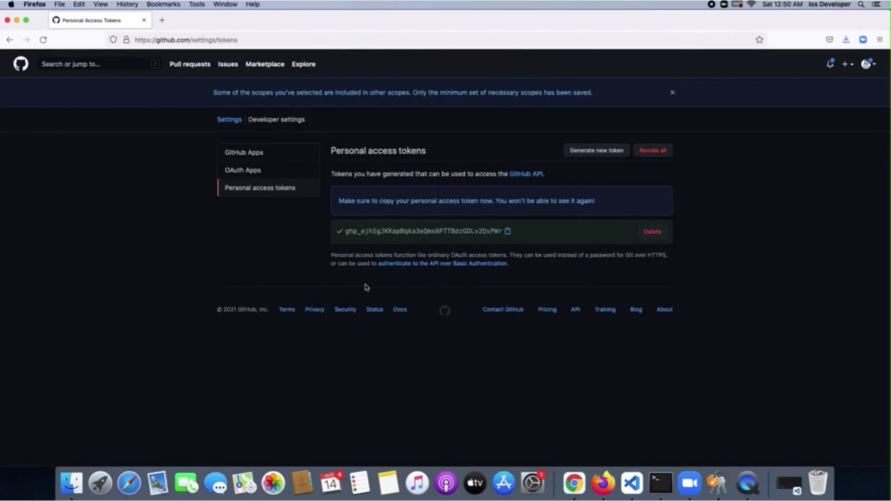
Copy the full new token text and open Launchpad's Other folder
left_click_drag(354, 231, 466, 231)
left_click(476, 231)
left_click_drag(503, 230, 343, 231)
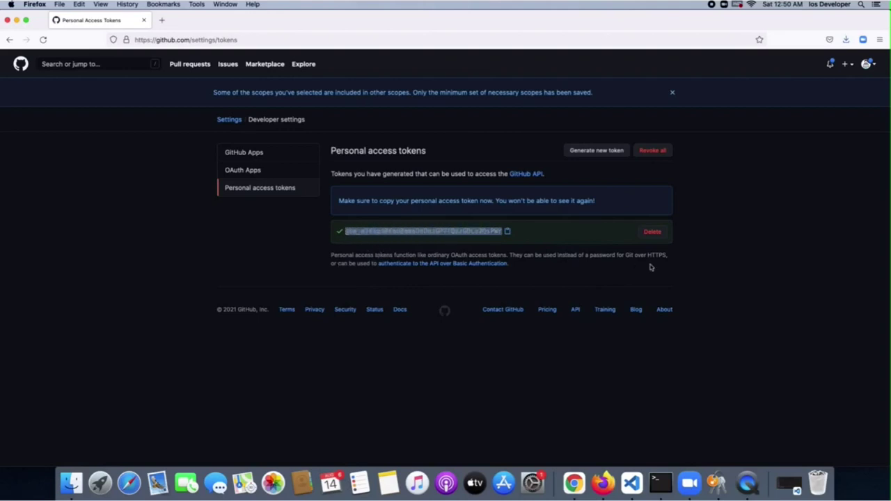
left_click(655, 480)
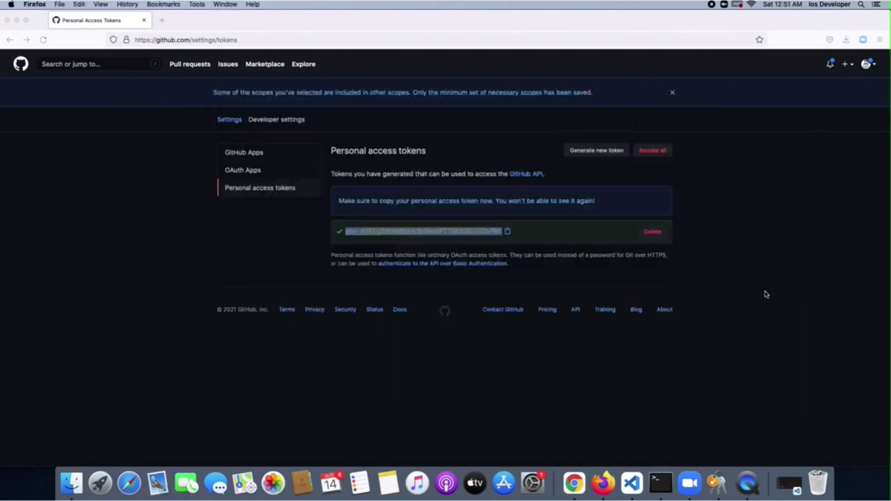
left_click(765, 294)
right_click(453, 230)
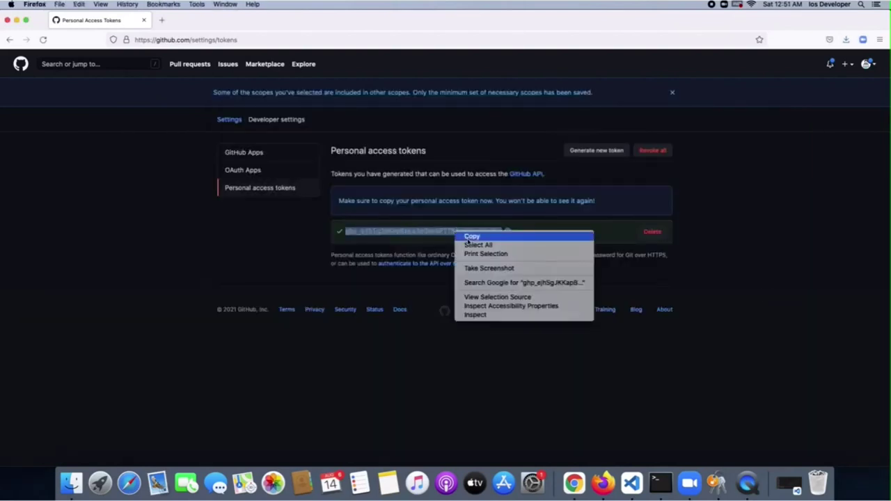
left_click(468, 238)
left_click(254, 241)
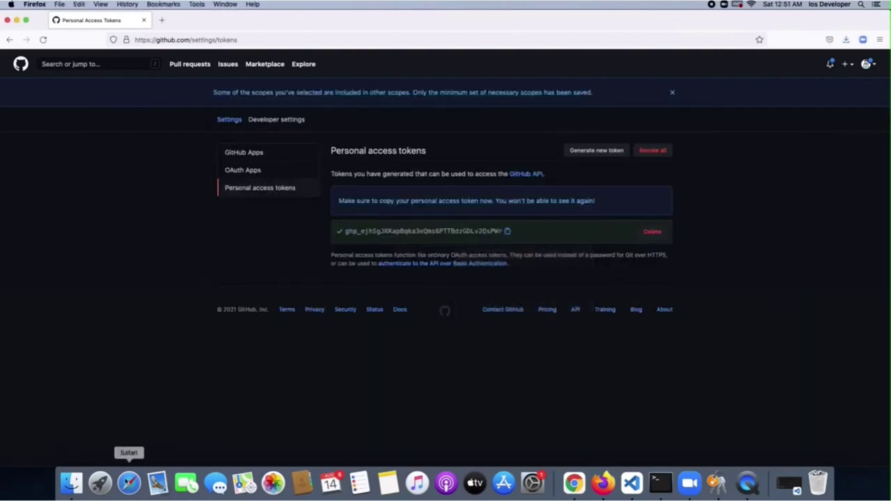
left_click(101, 483)
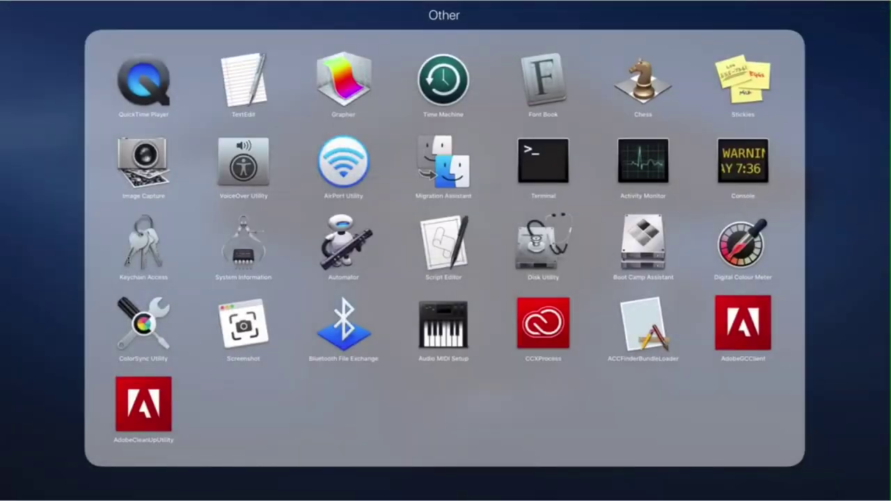
Launch Keychain Access and open the github.com internet password item's details window
left_click(138, 249)
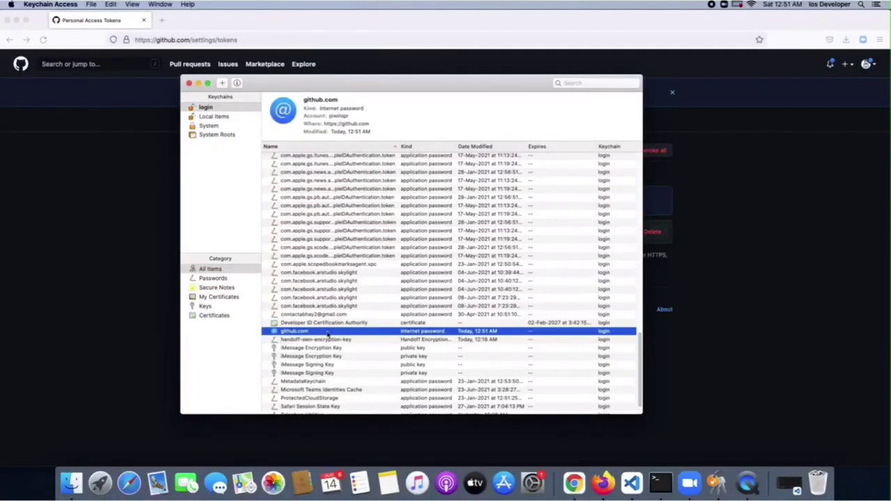
left_click(332, 348)
left_click(330, 332)
mouse_move(346, 85)
left_mouse_down()
mouse_move(696, 177)
mouse_move(662, 157)
mouse_move(285, 96)
mouse_move(355, 94)
left_mouse_up()
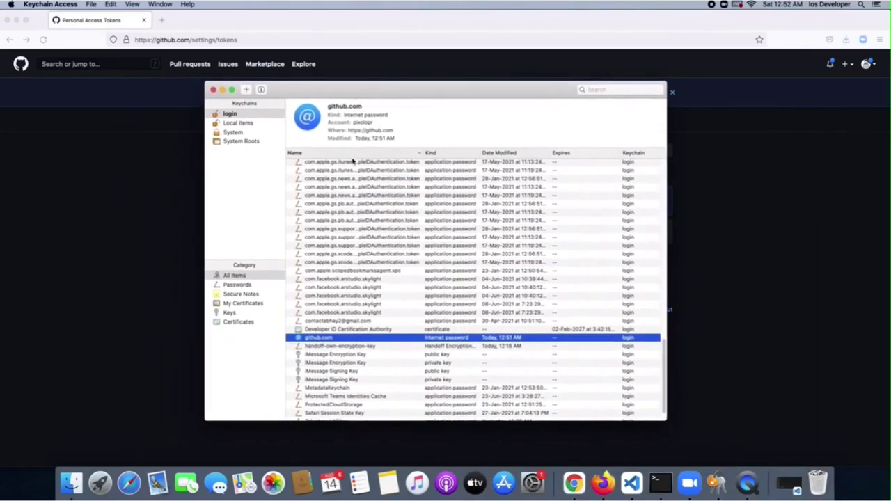
double_click(318, 338)
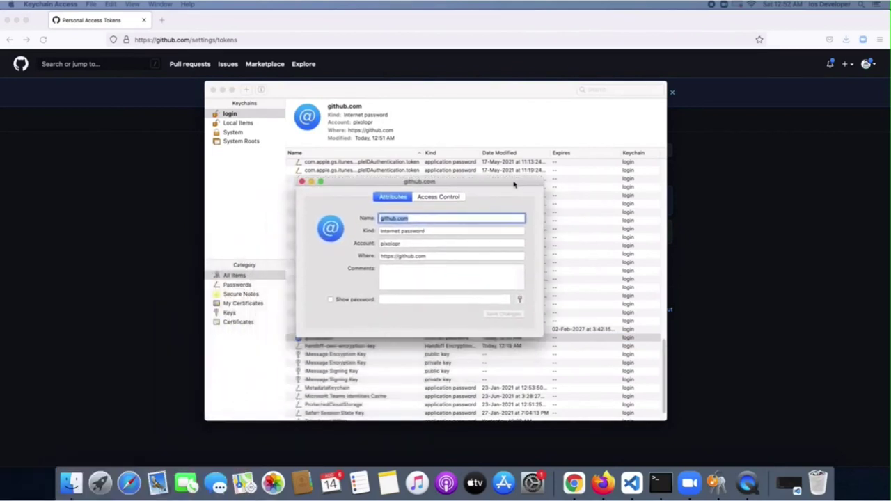
Reveal the stored github.com password by entering the login keychain password
left_click(461, 217)
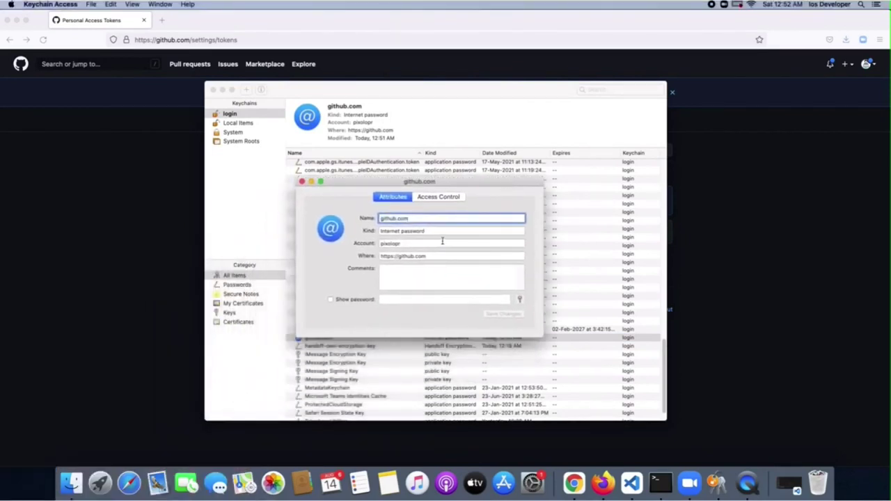
left_click(439, 243)
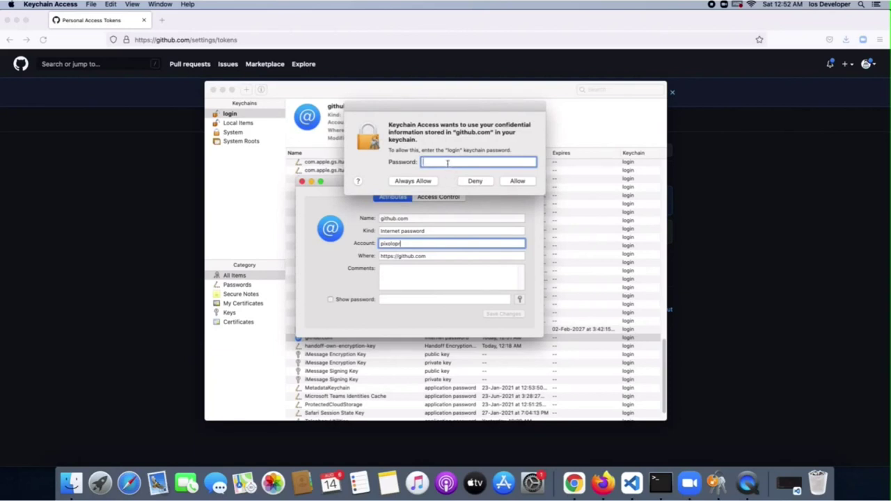
type("**********")
key("Return")
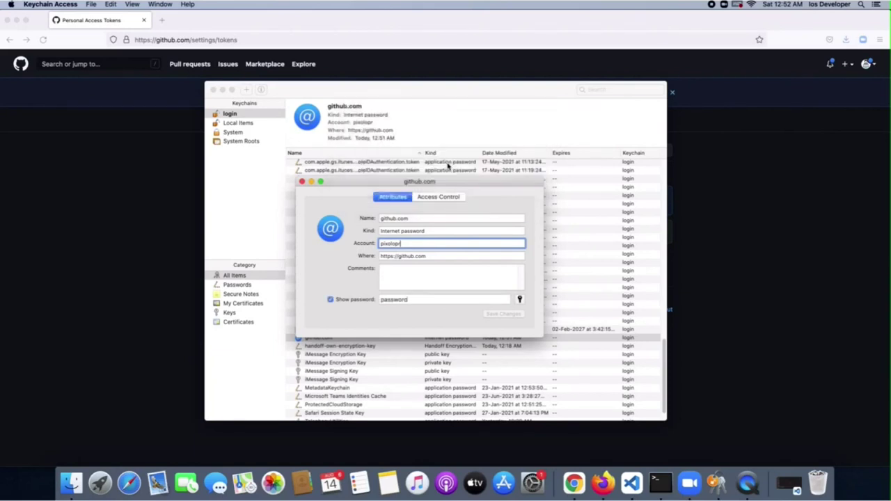
Replace the old github.com password with the pasted access token and save the changes
double_click(418, 300)
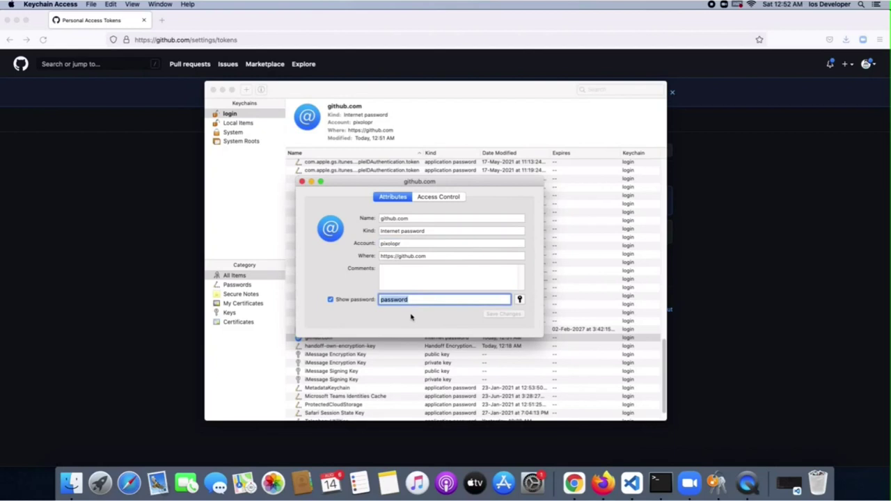
double_click(411, 299)
left_click(416, 300)
key("super+a")
key("super+v")
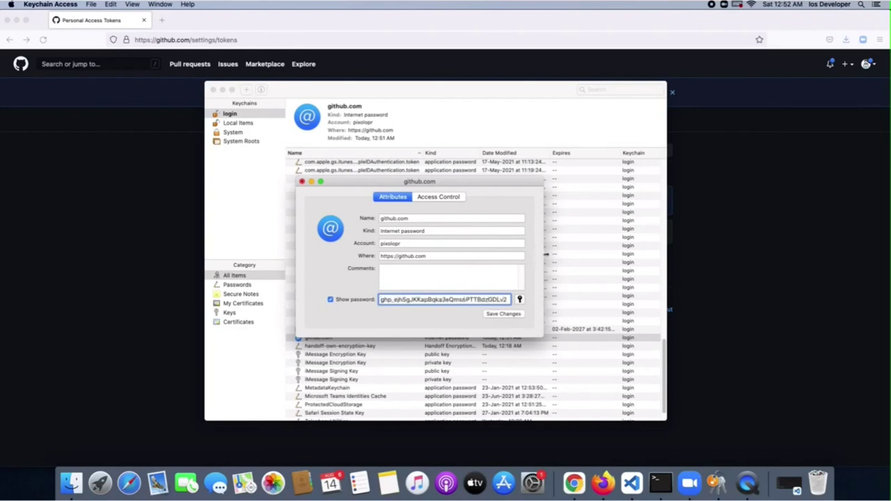
left_click_drag(543, 252, 660, 248)
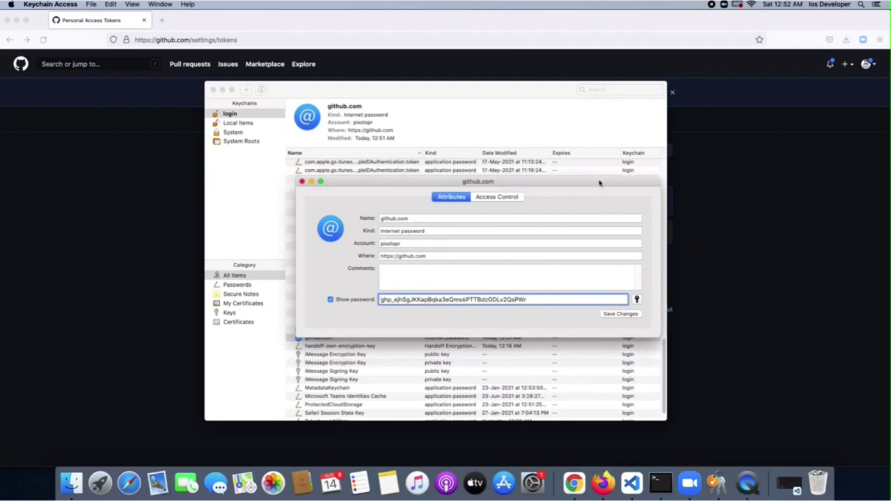
left_click_drag(599, 182, 543, 184)
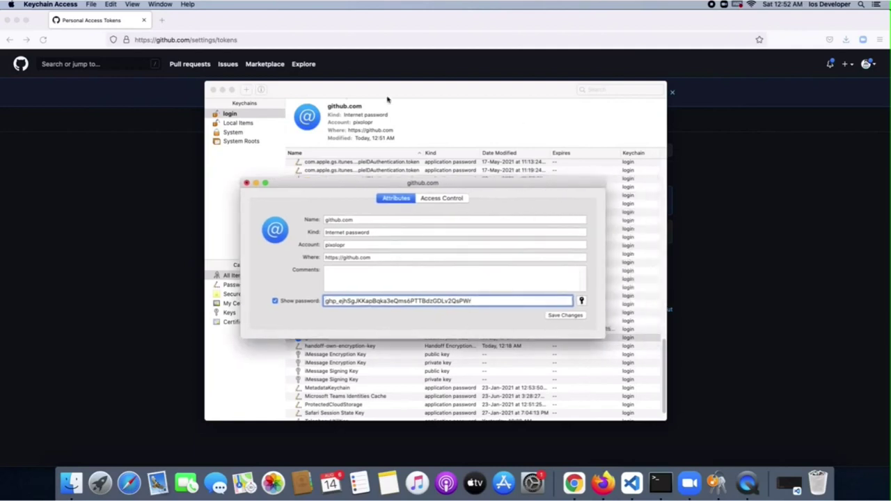
left_click(223, 90)
left_click_drag(341, 191, 436, 185)
left_click(612, 311)
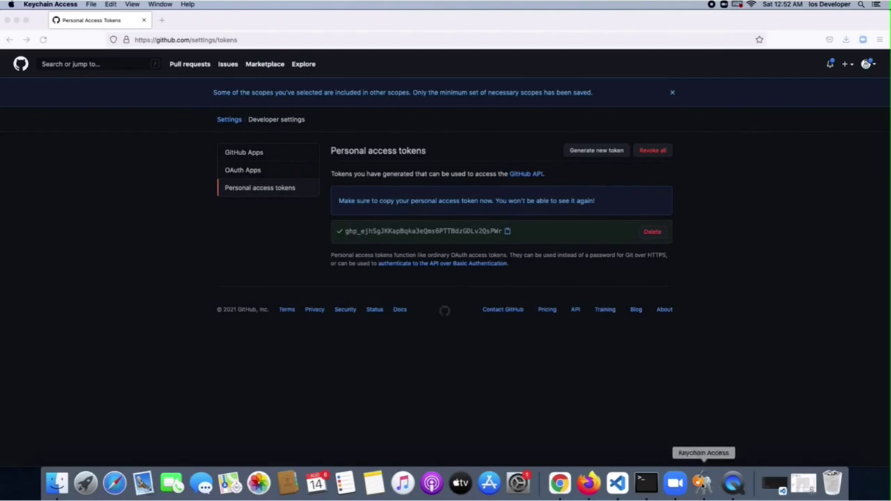
Confirm the github.com keychain item now shows modified Today, 12:52 AM
left_click(717, 485)
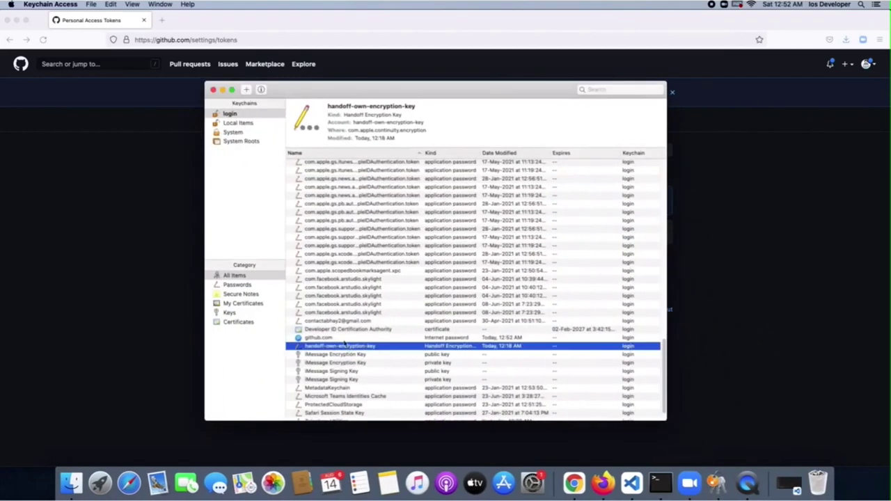
left_click(343, 337)
left_click(223, 90)
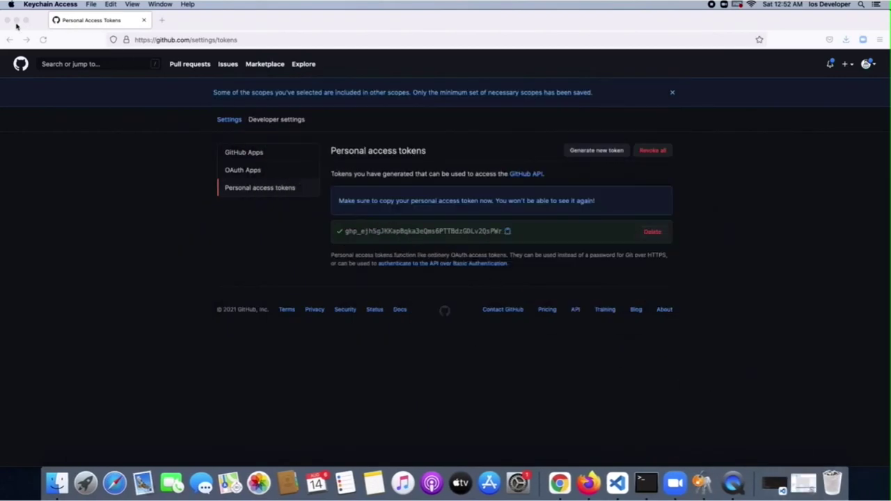
Rerun git pull in phat-maps in Terminal, which now reports Already up to date
left_click(17, 20)
type("git pull")
key("Return")
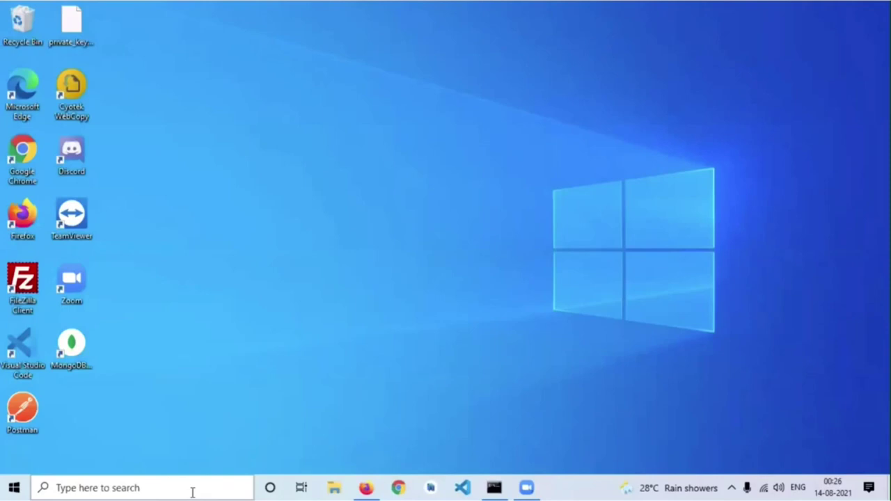
Open Credential Manager from Windows search and show the Windows Credentials list
left_click(193, 491)
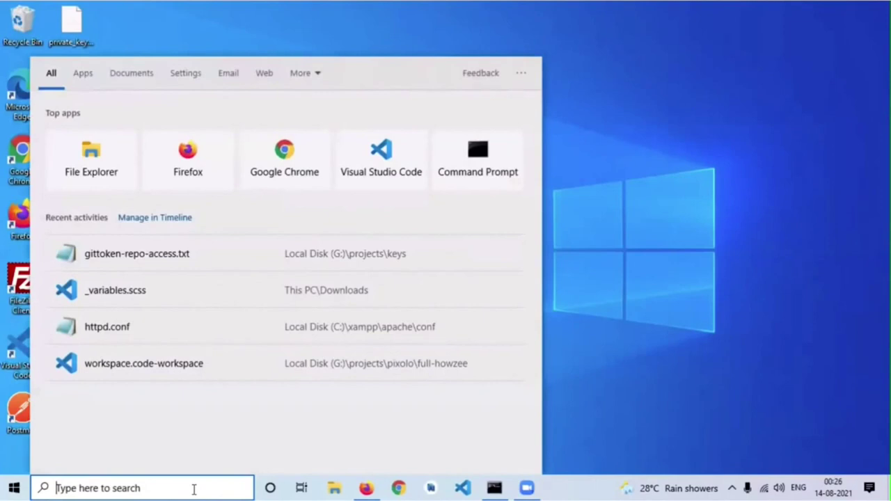
type("crede")
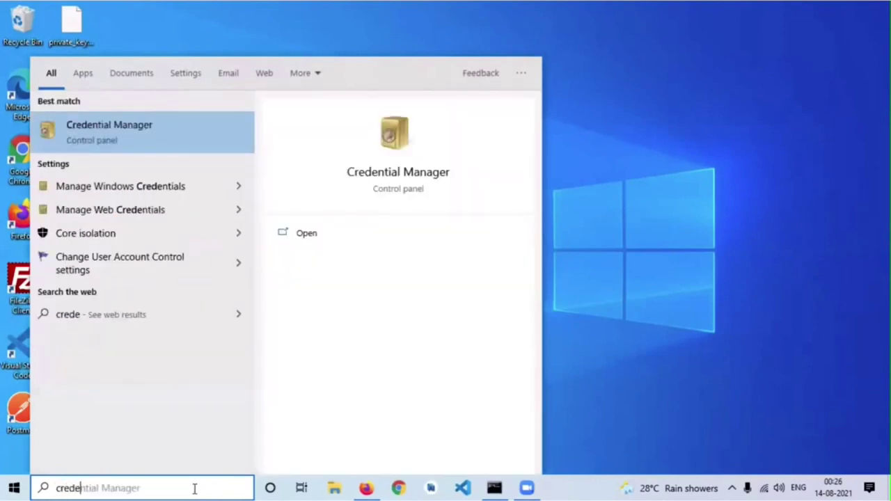
left_click(148, 128)
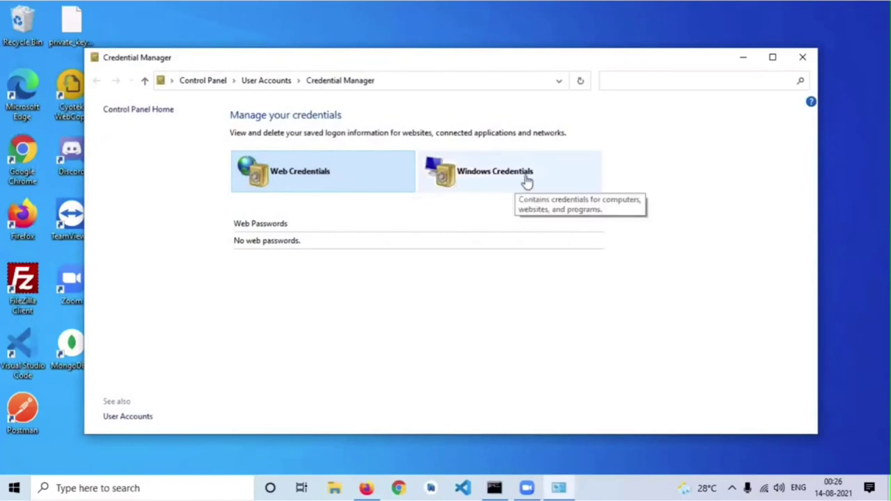
left_click(527, 179)
scroll(410, 202, "down", 1)
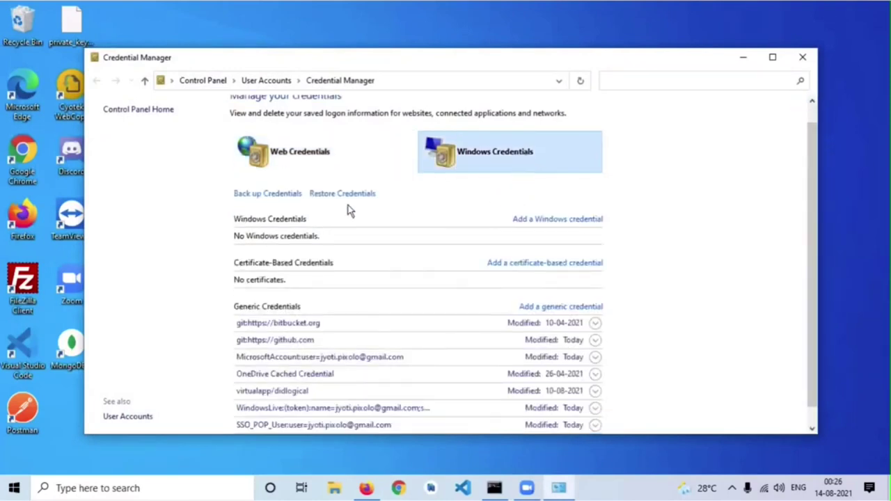
scroll(409, 202, "down", 1)
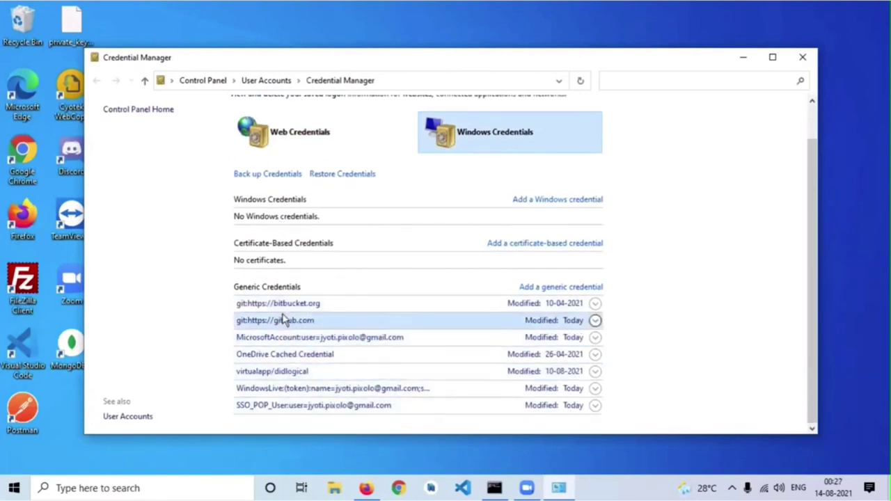
left_click(595, 321)
scroll(543, 338, "down", 1)
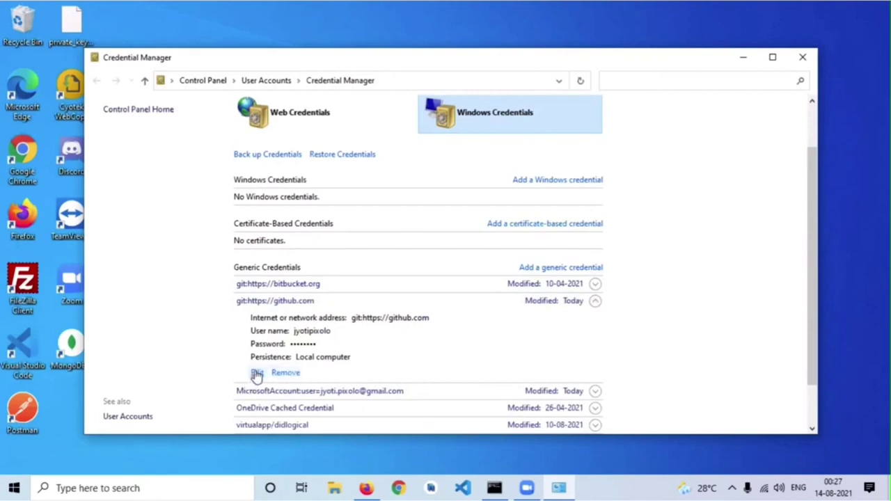
left_click(257, 374)
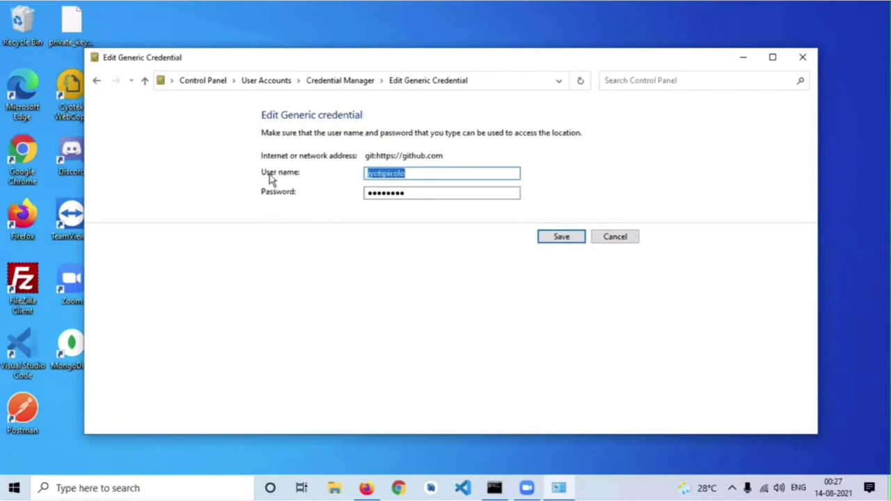
left_click(405, 173)
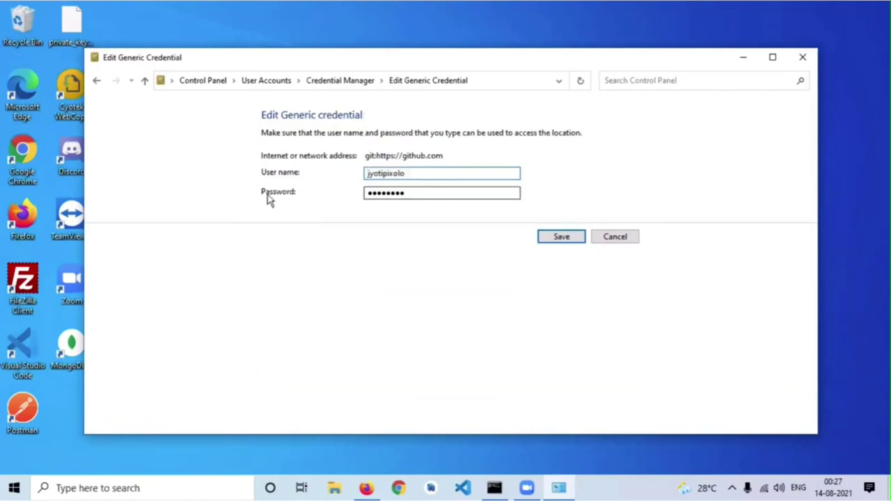
left_click(421, 191)
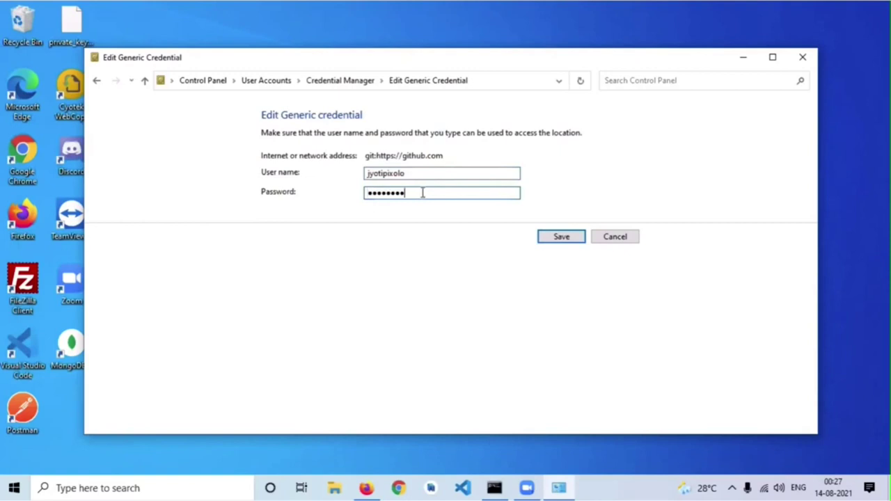
double_click(421, 192)
key("BackSpace")
key("ctrl+v")
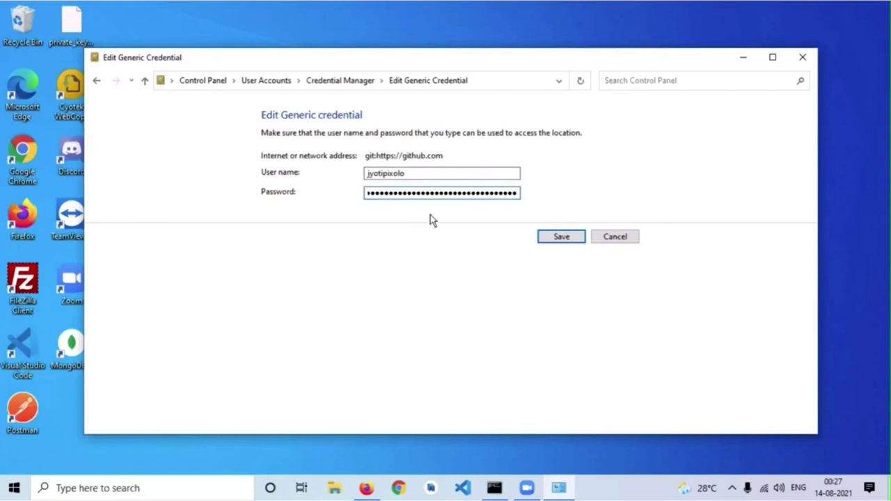
left_click(561, 237)
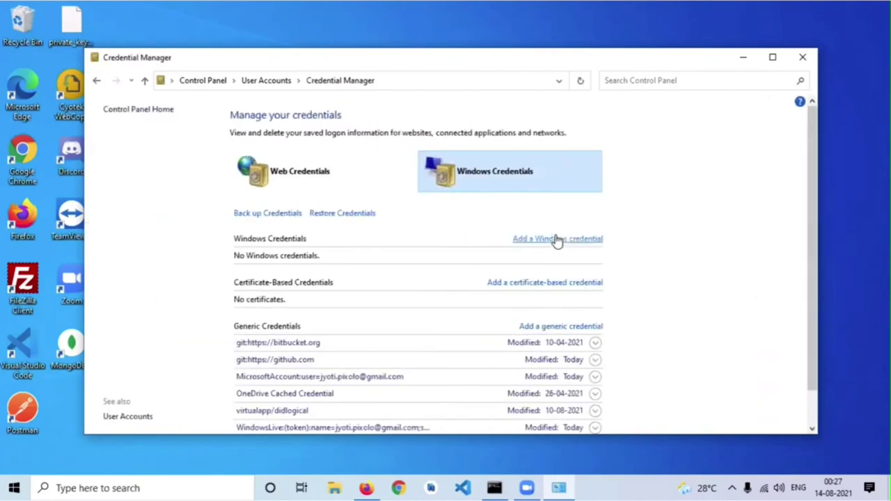
scroll(472, 270, "down", 2)
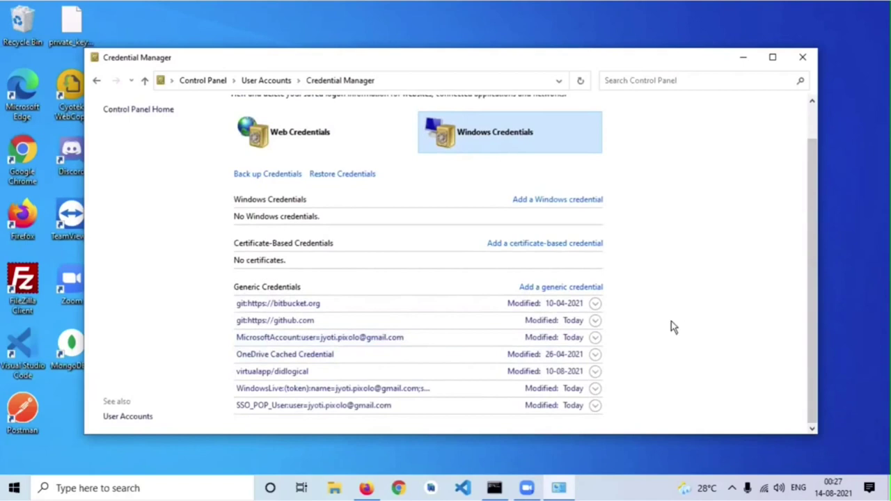
scroll(669, 309, "up", 2)
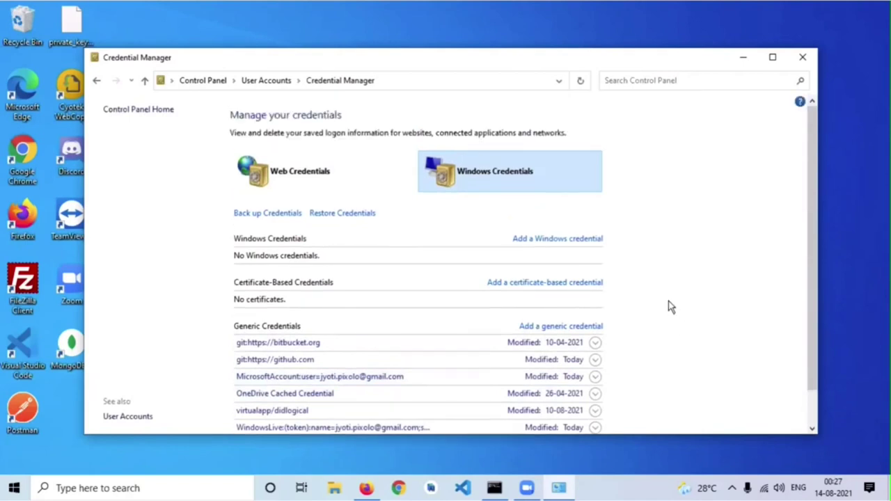
Close Credential Manager and run git pull in Command Prompt to test the new token
left_click(801, 61)
left_click(495, 488)
left_click(381, 367)
type("gi")
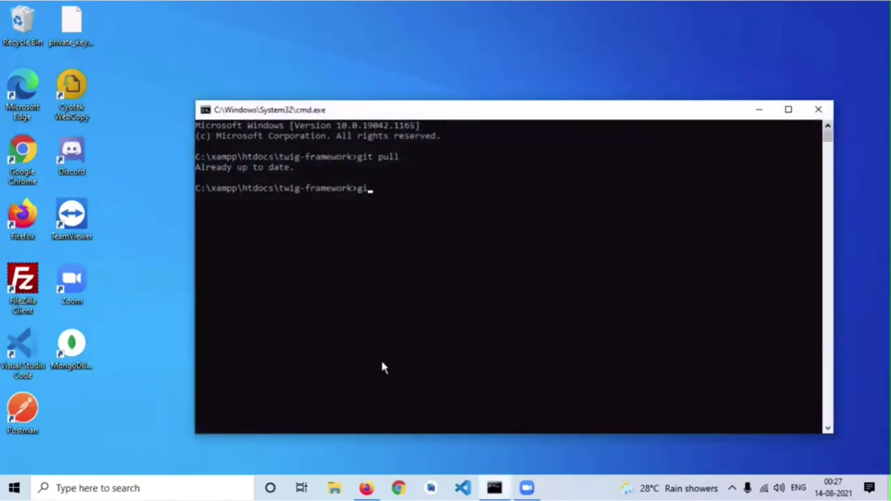
type("t pull")
key("Return")
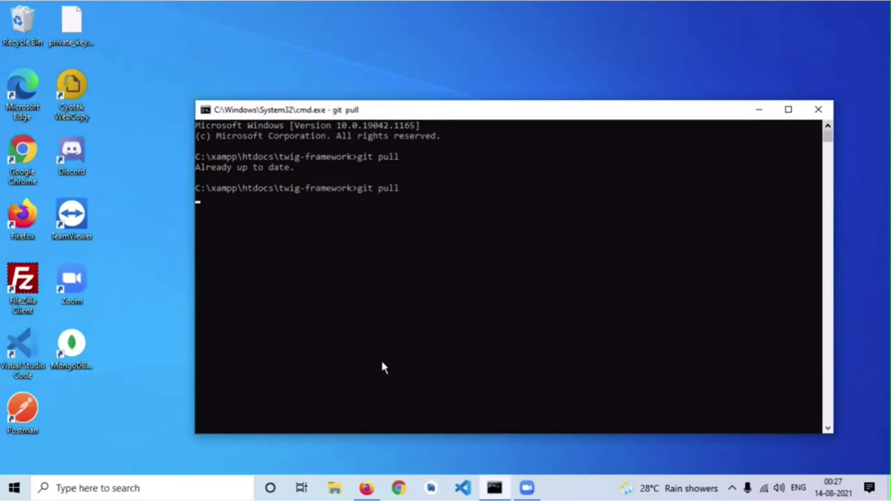